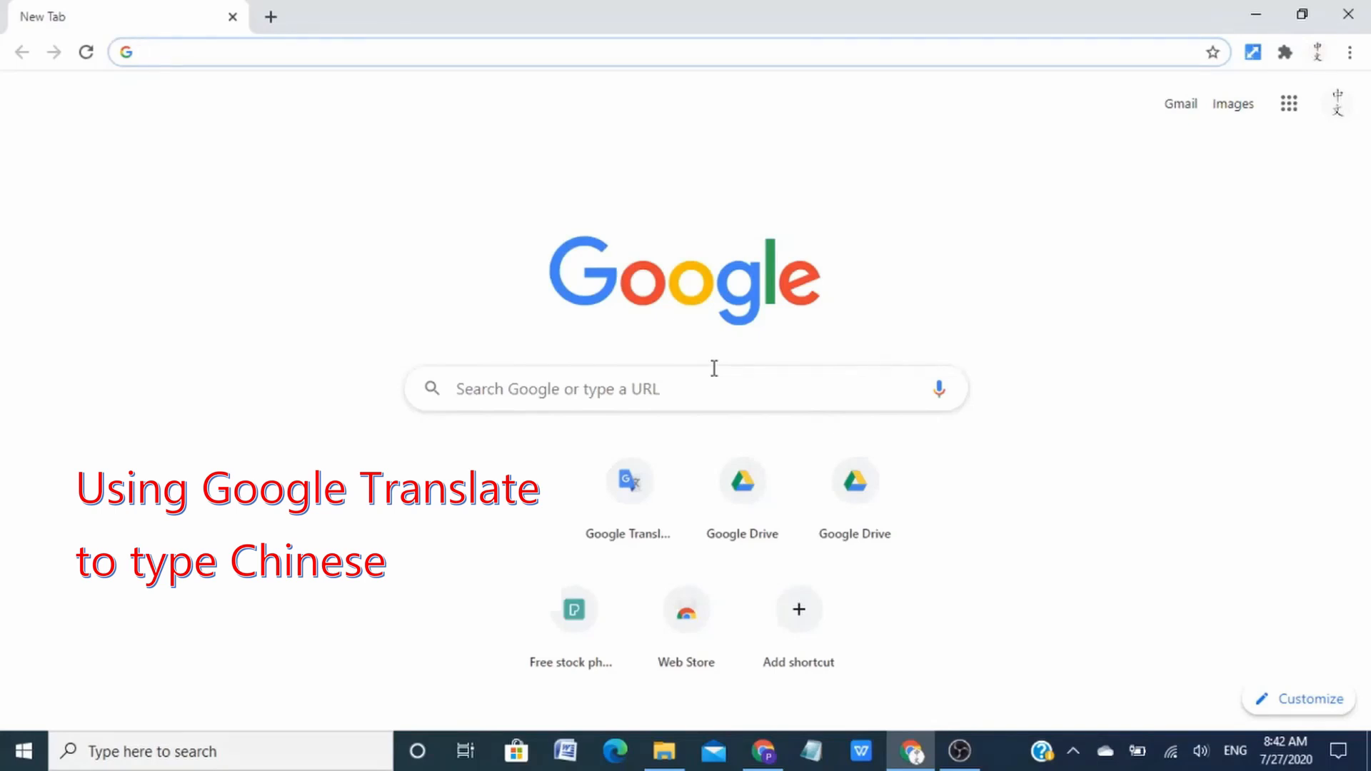
Step: Open the Google Translate site through a web search for "google translate" and close its handwriting pad
text(google translate)
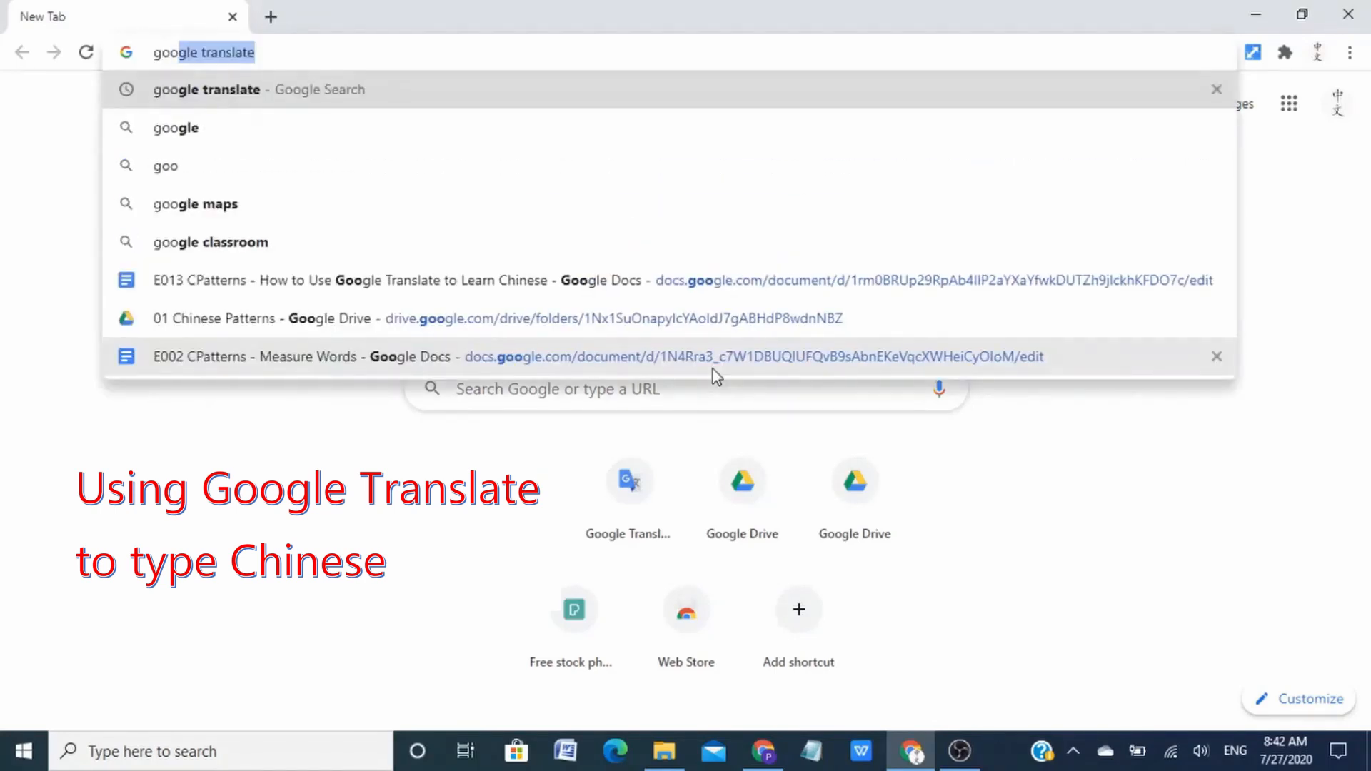
key(Return)
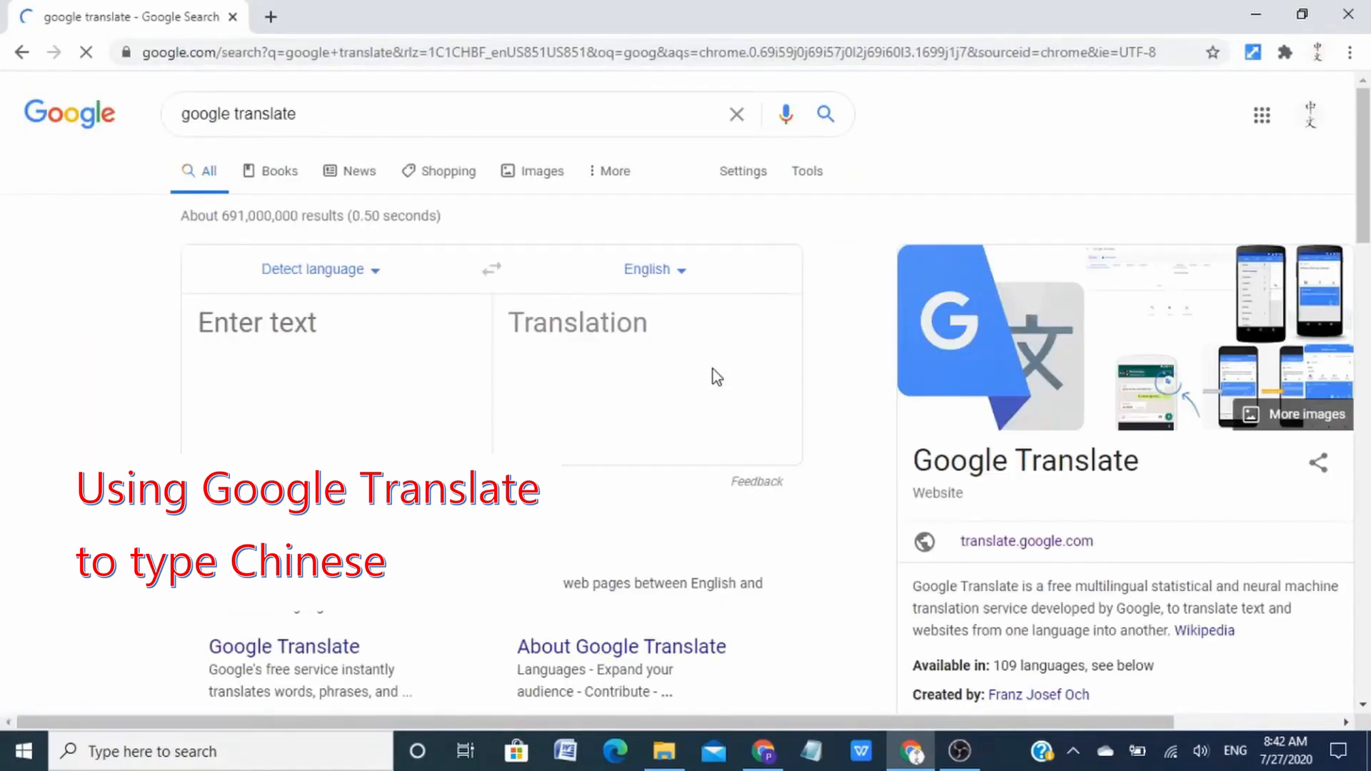
click(312, 326)
scroll(603, 325, down, 3)
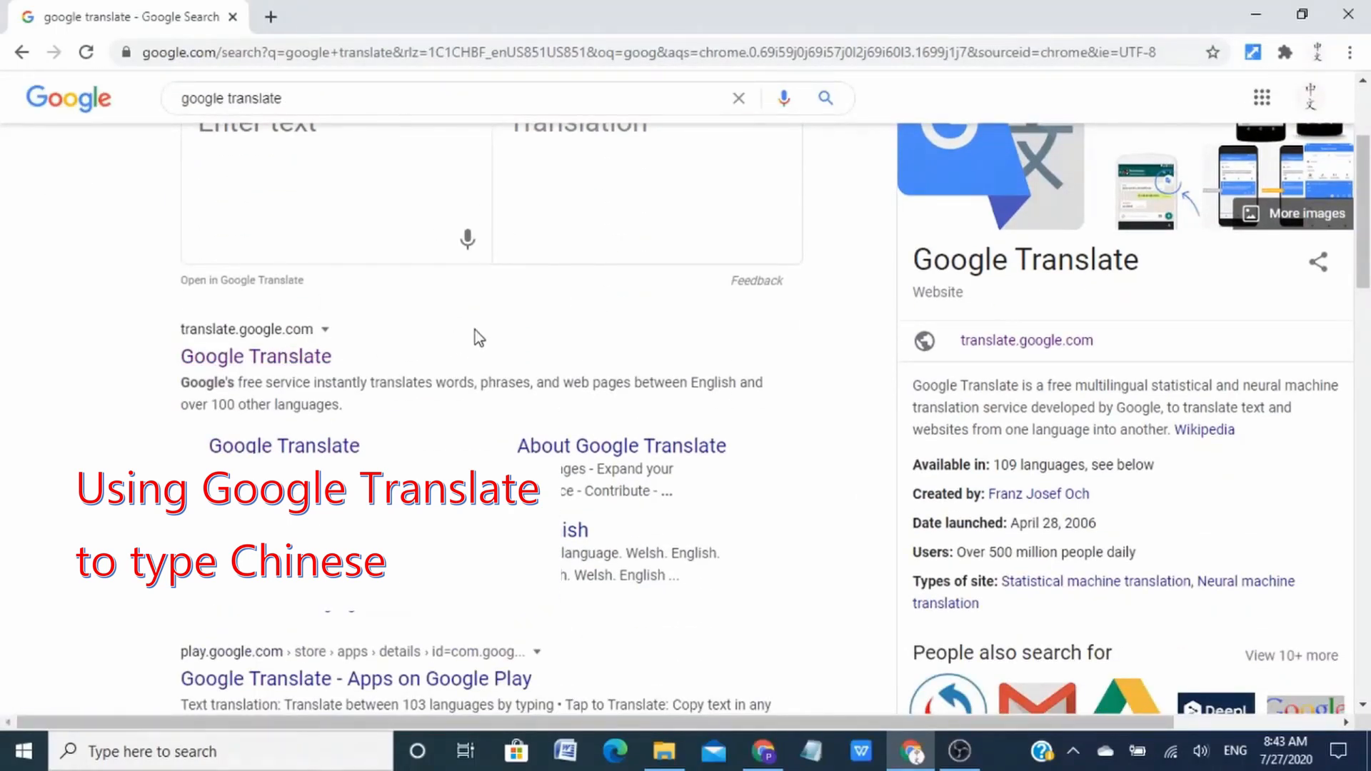
scroll(425, 247, up, 2)
scroll(427, 238, up, 2)
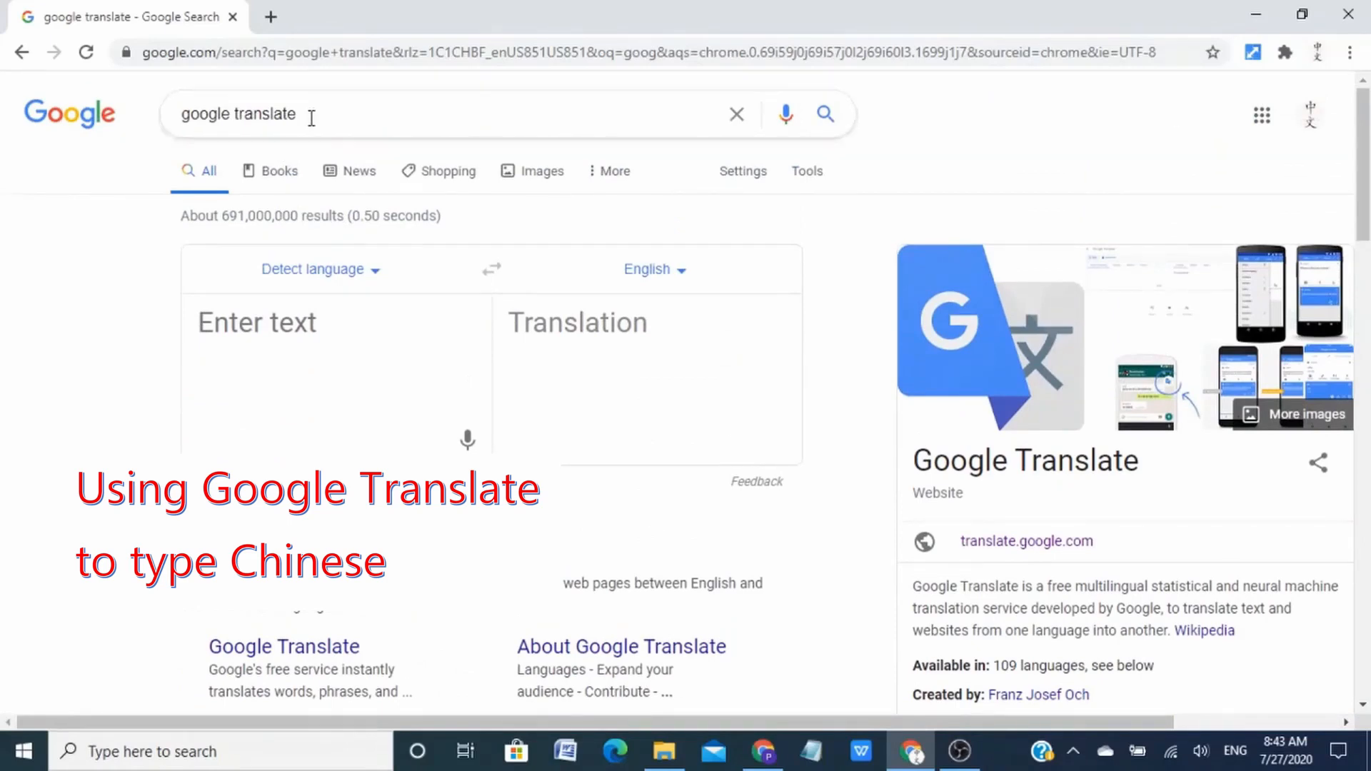
scroll(304, 254, down, 3)
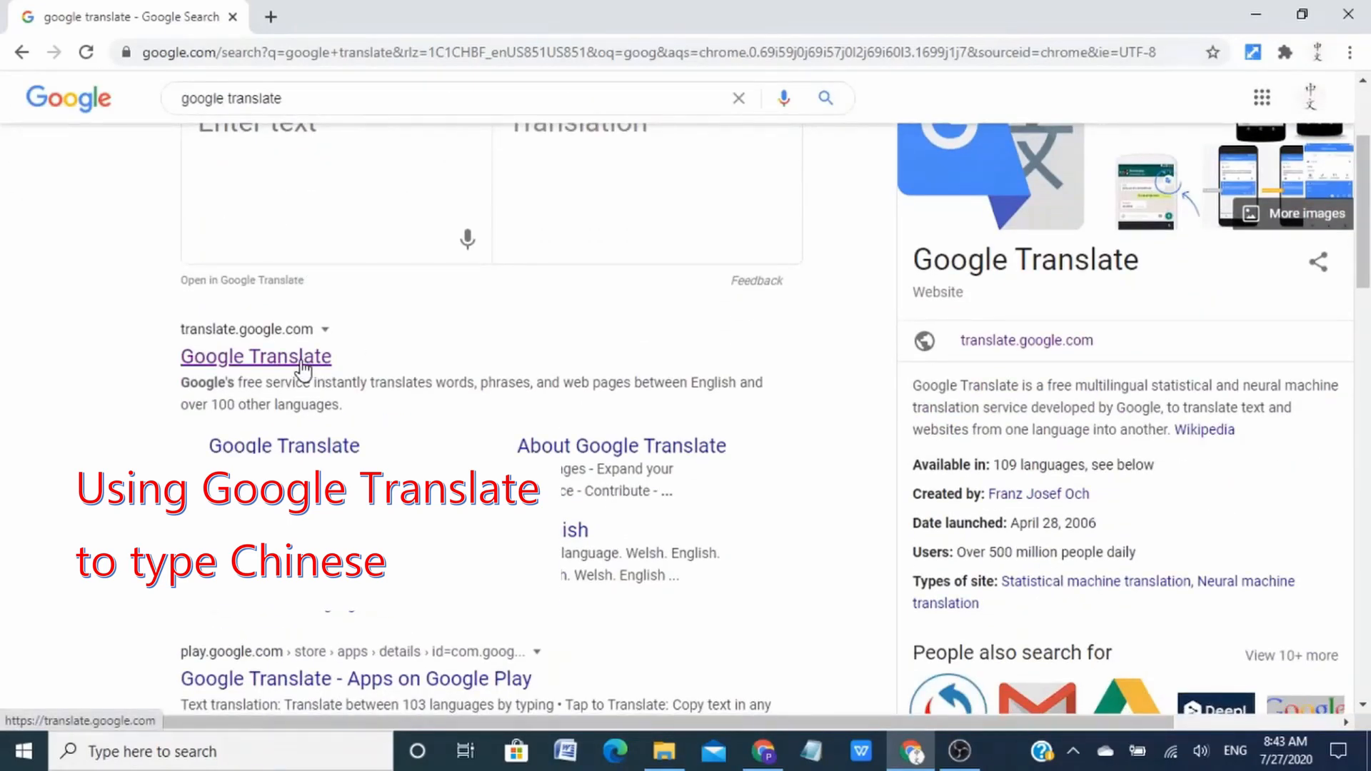
click(301, 363)
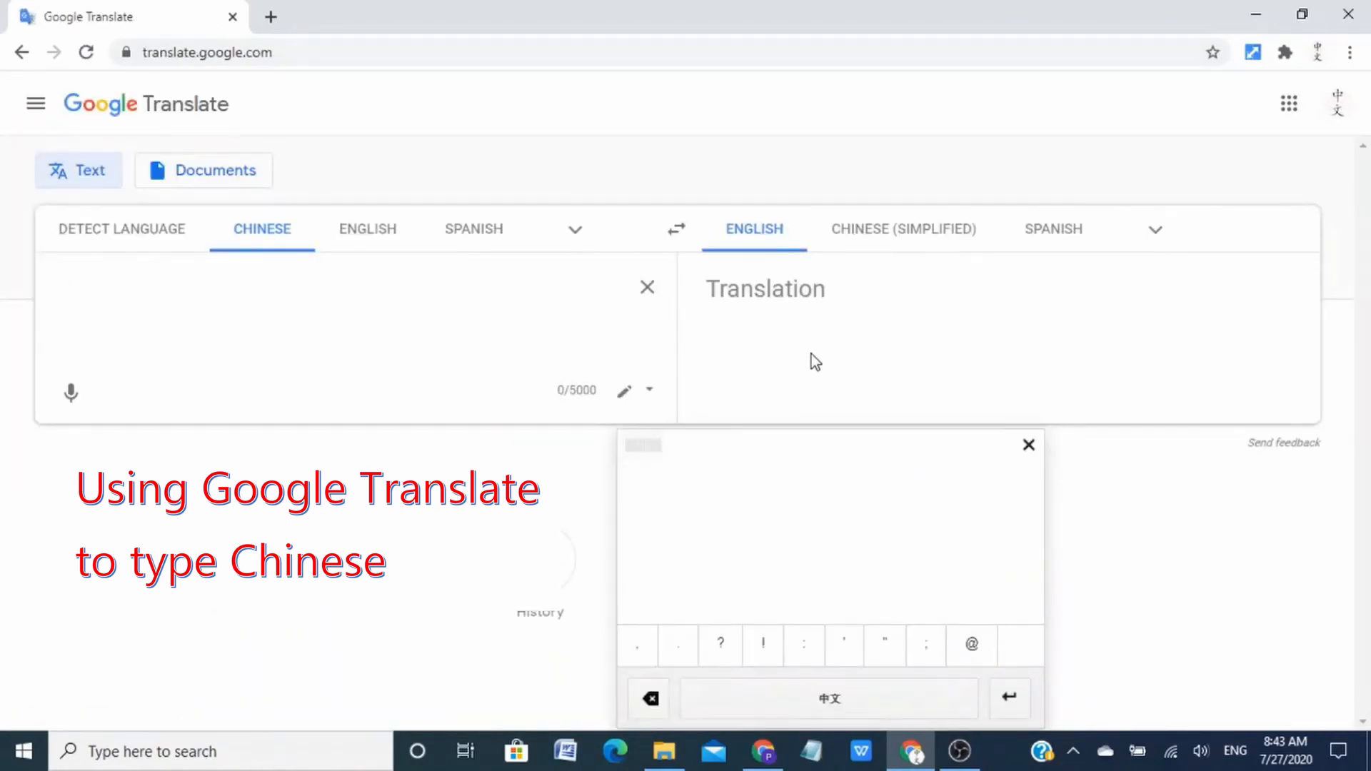
click(1030, 446)
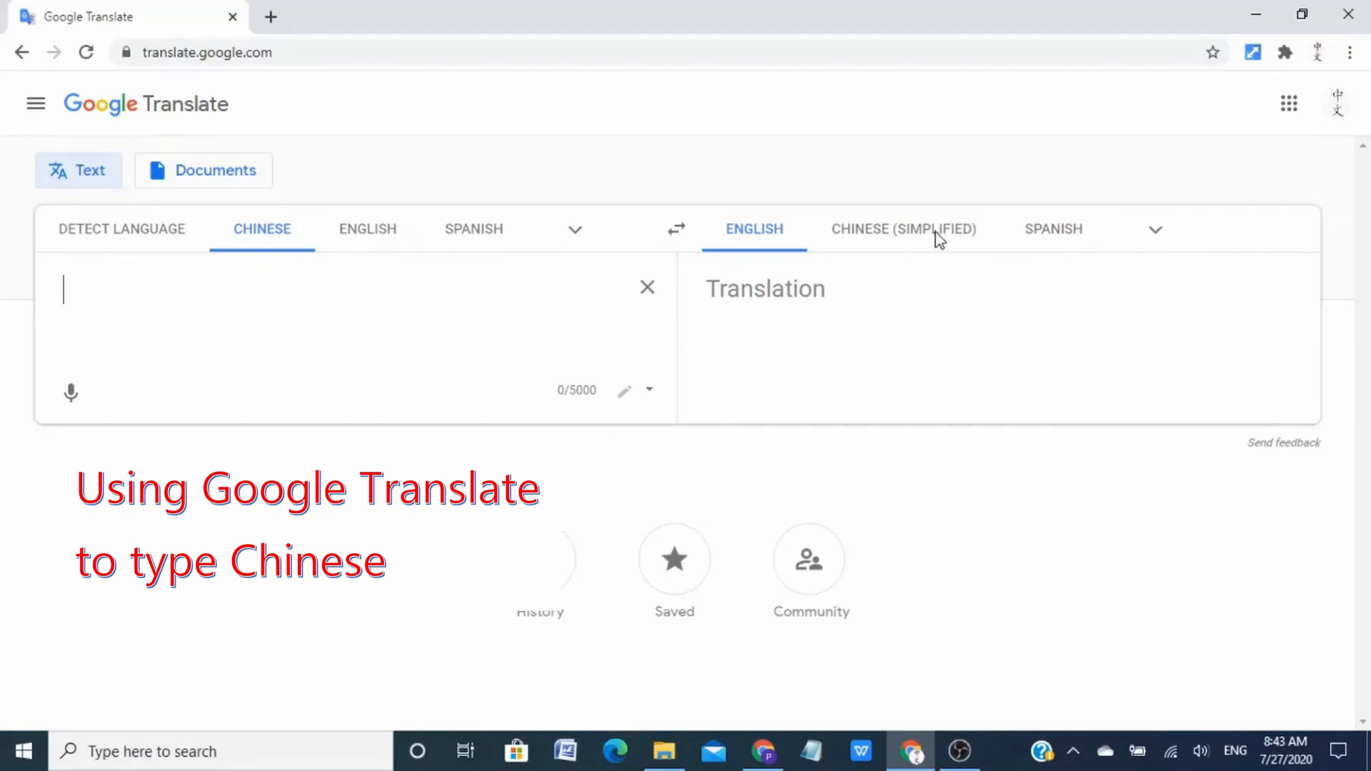
Step: Look through the lists of available source and target languages, keeping Chinese to English selected
click(578, 233)
scroll(243, 450, down, 1)
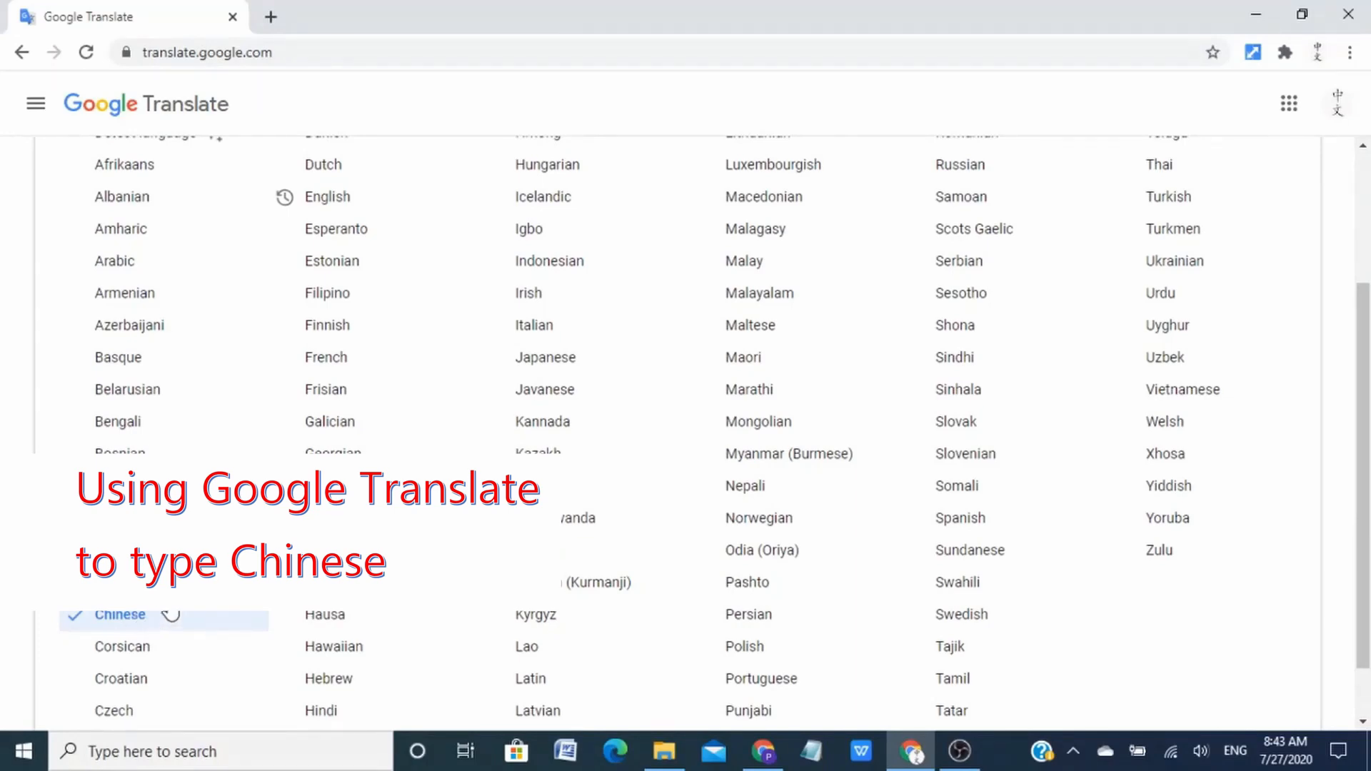
scroll(367, 379, up, 3)
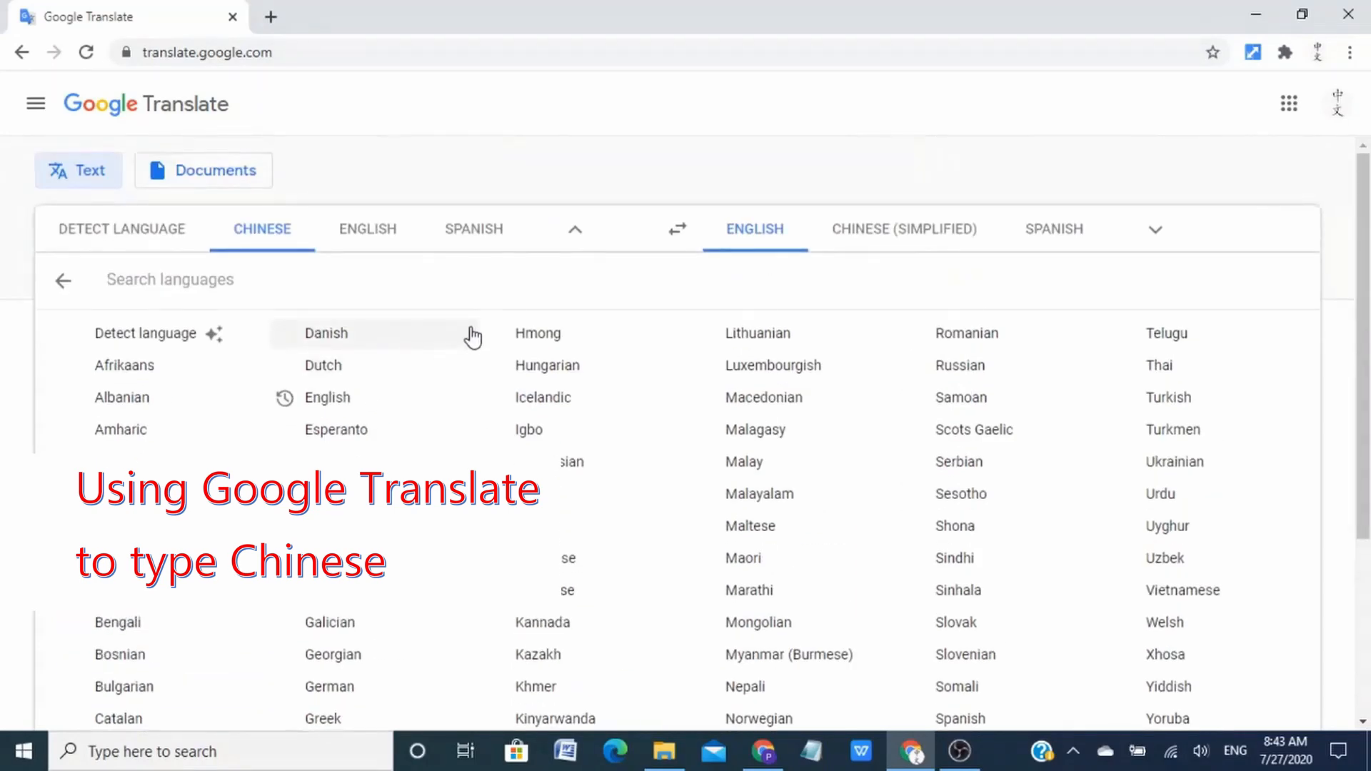
click(575, 230)
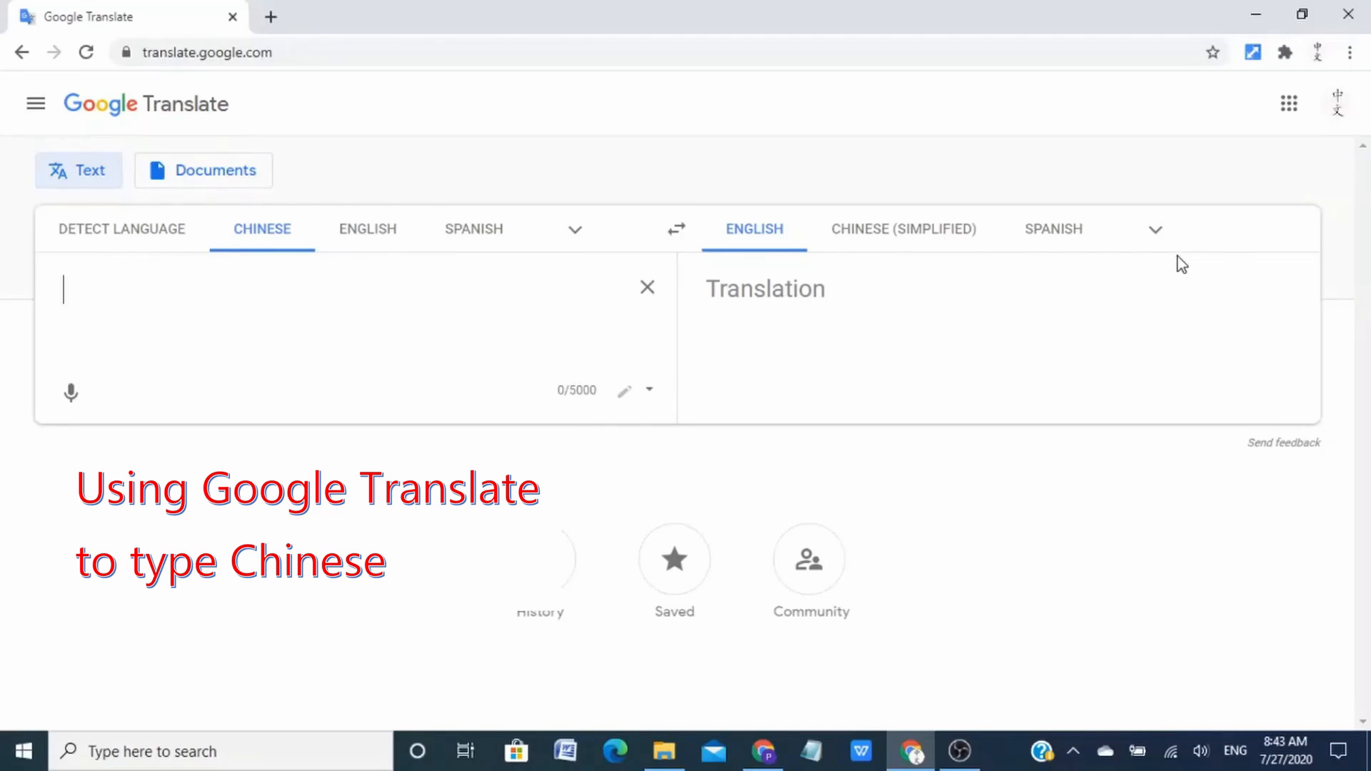
click(1155, 230)
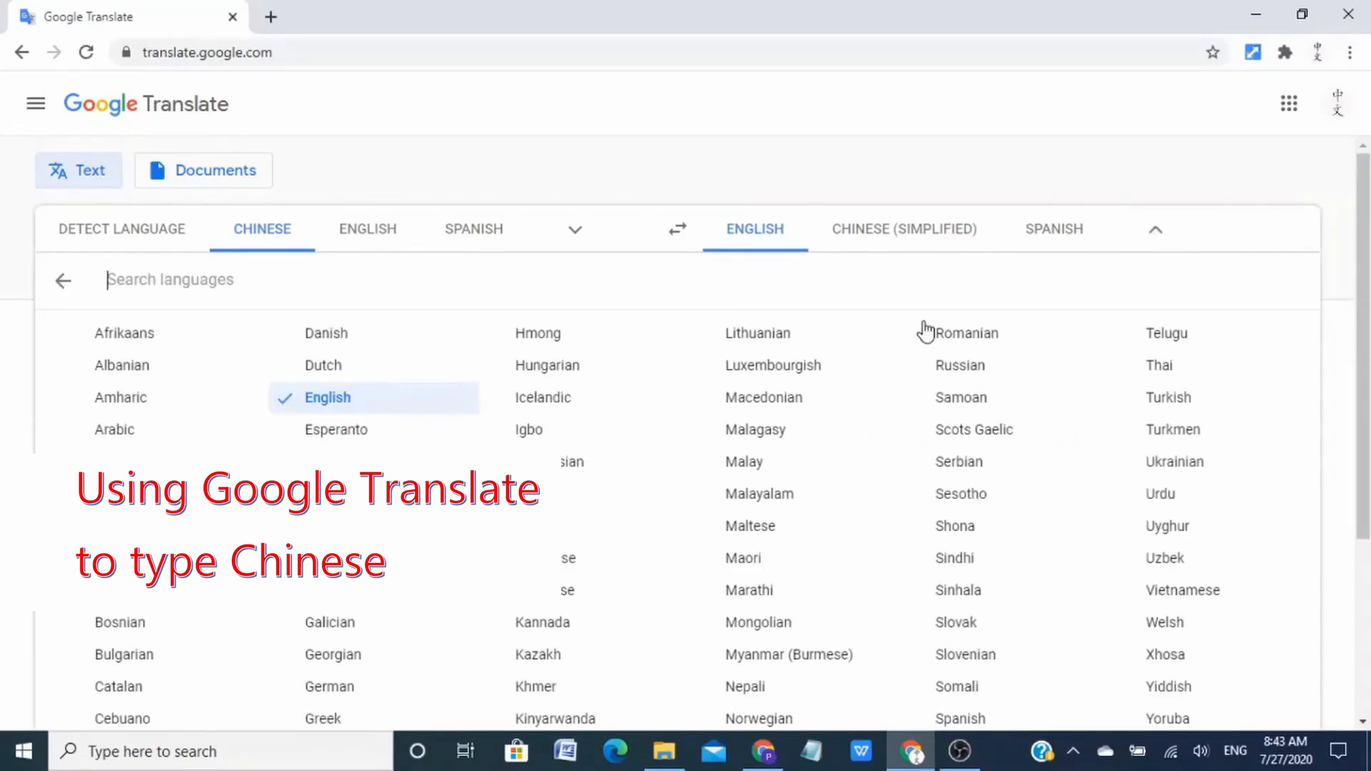
scroll(686, 428, down, 4)
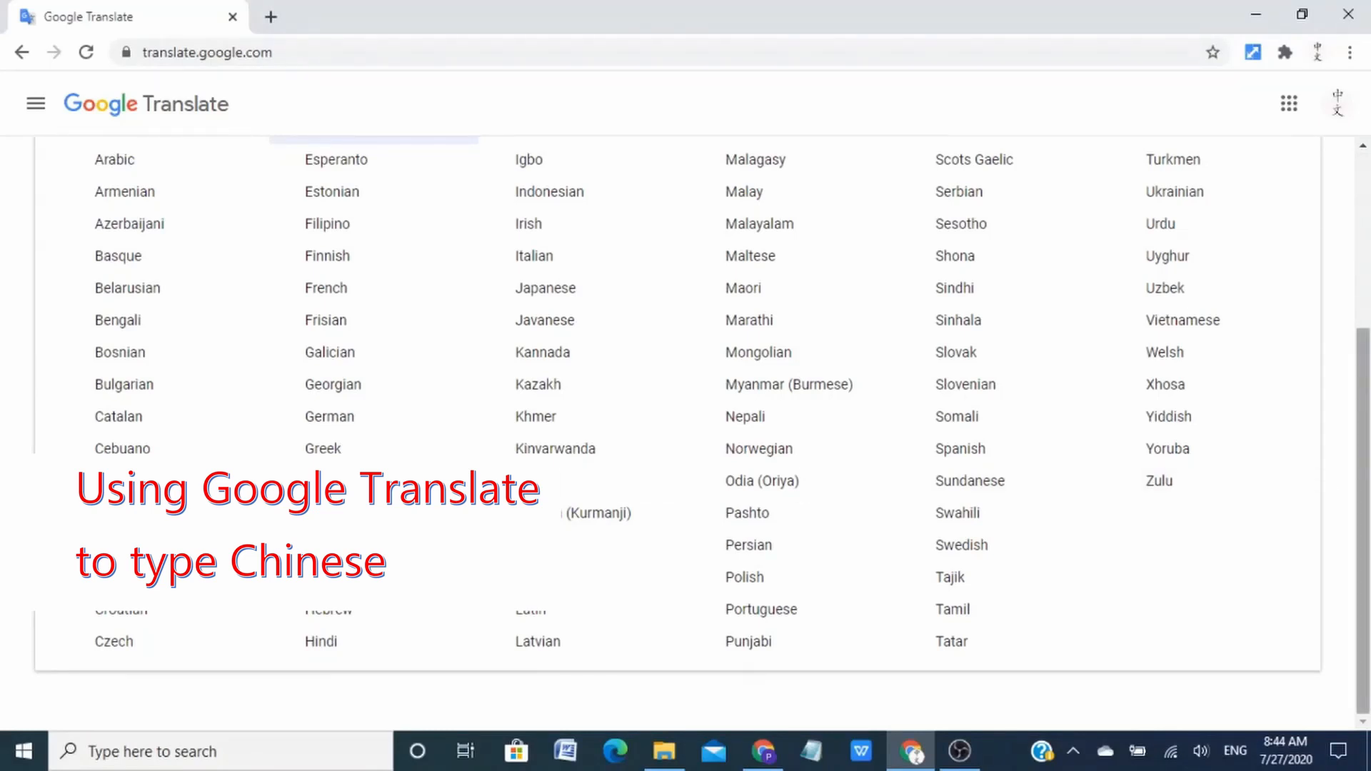
click(1339, 472)
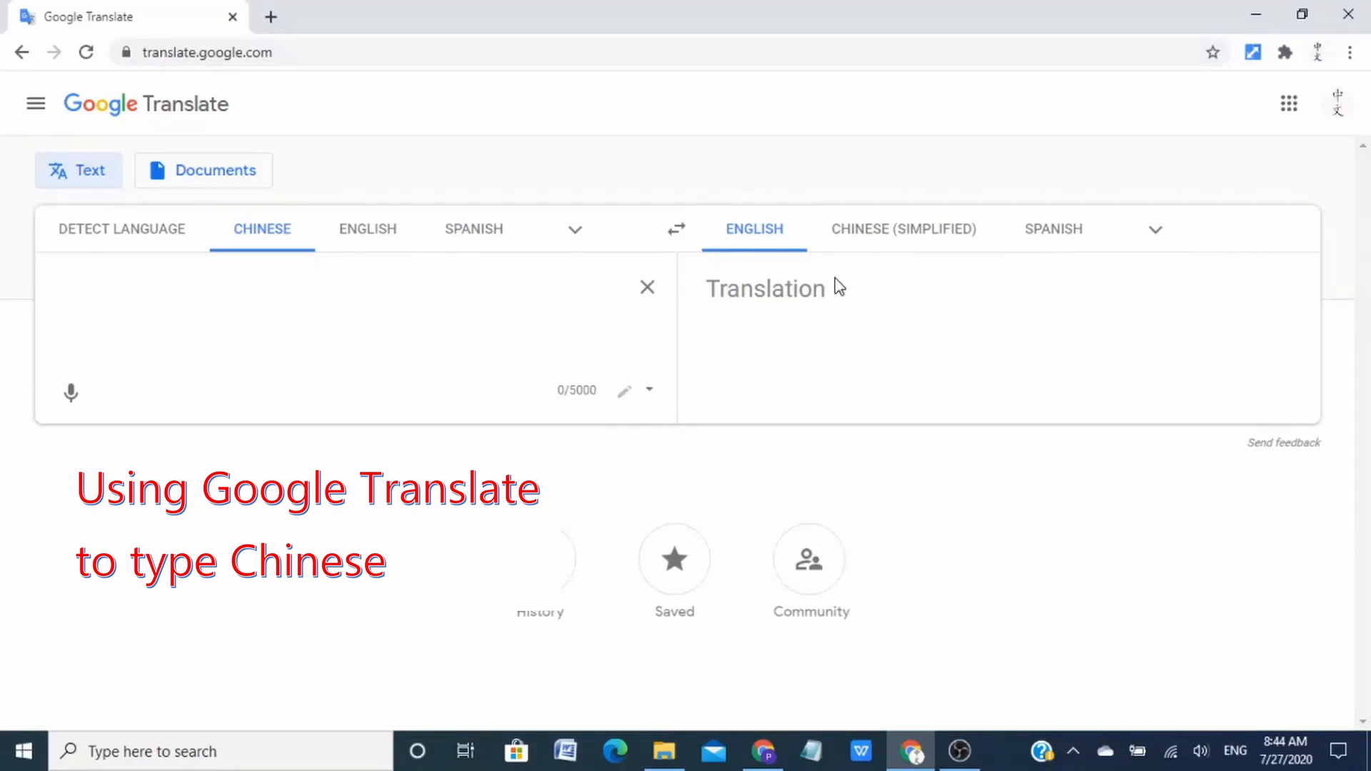
Step: Set the source text's input method to Chinese (Simplified, China) - Pinyin and toggle it off and on again
click(650, 393)
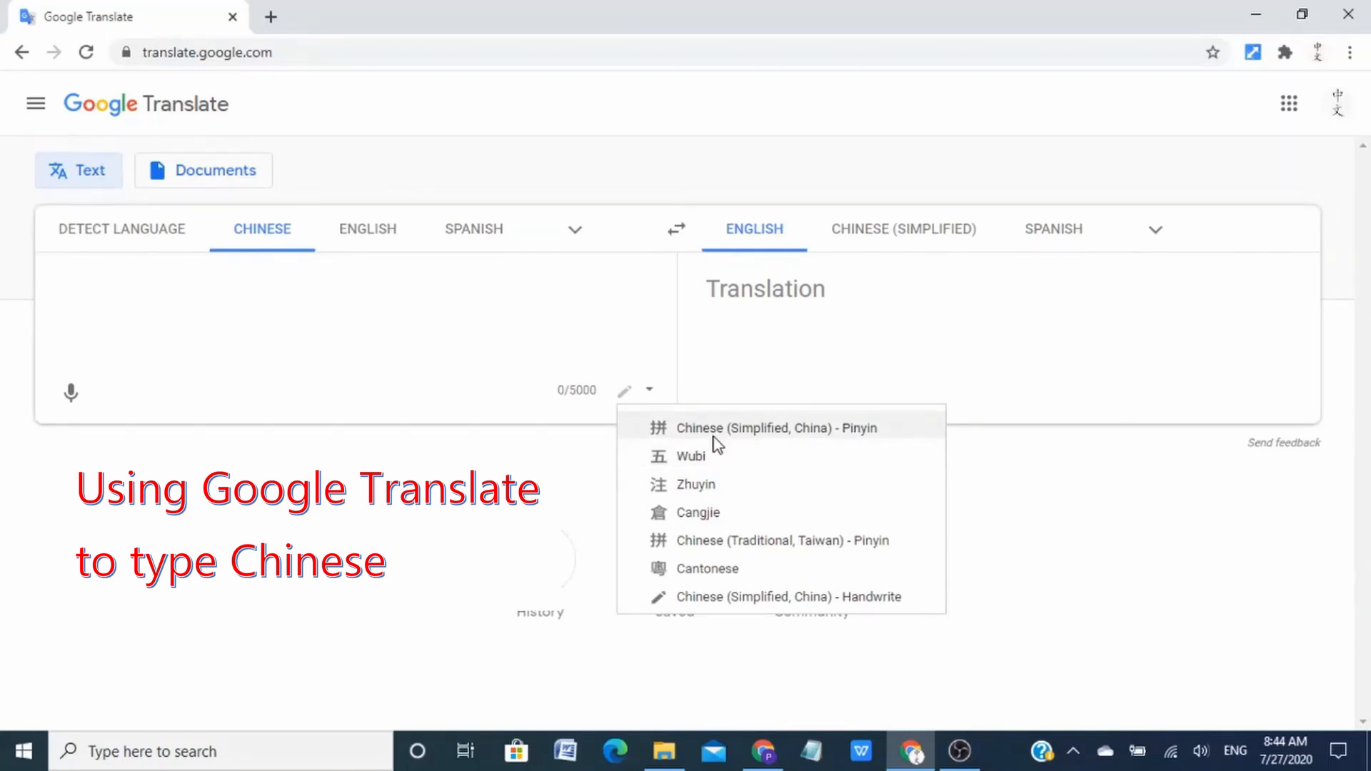
click(758, 439)
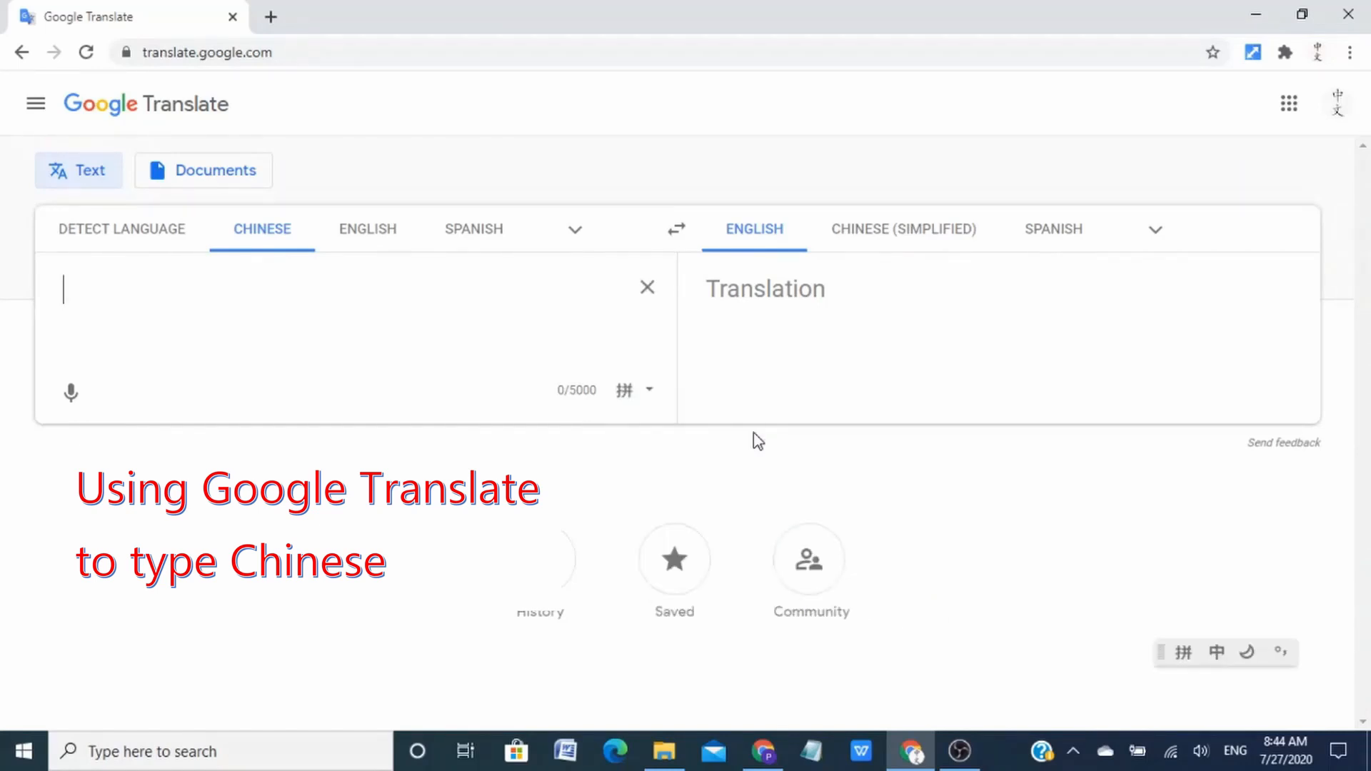
click(624, 391)
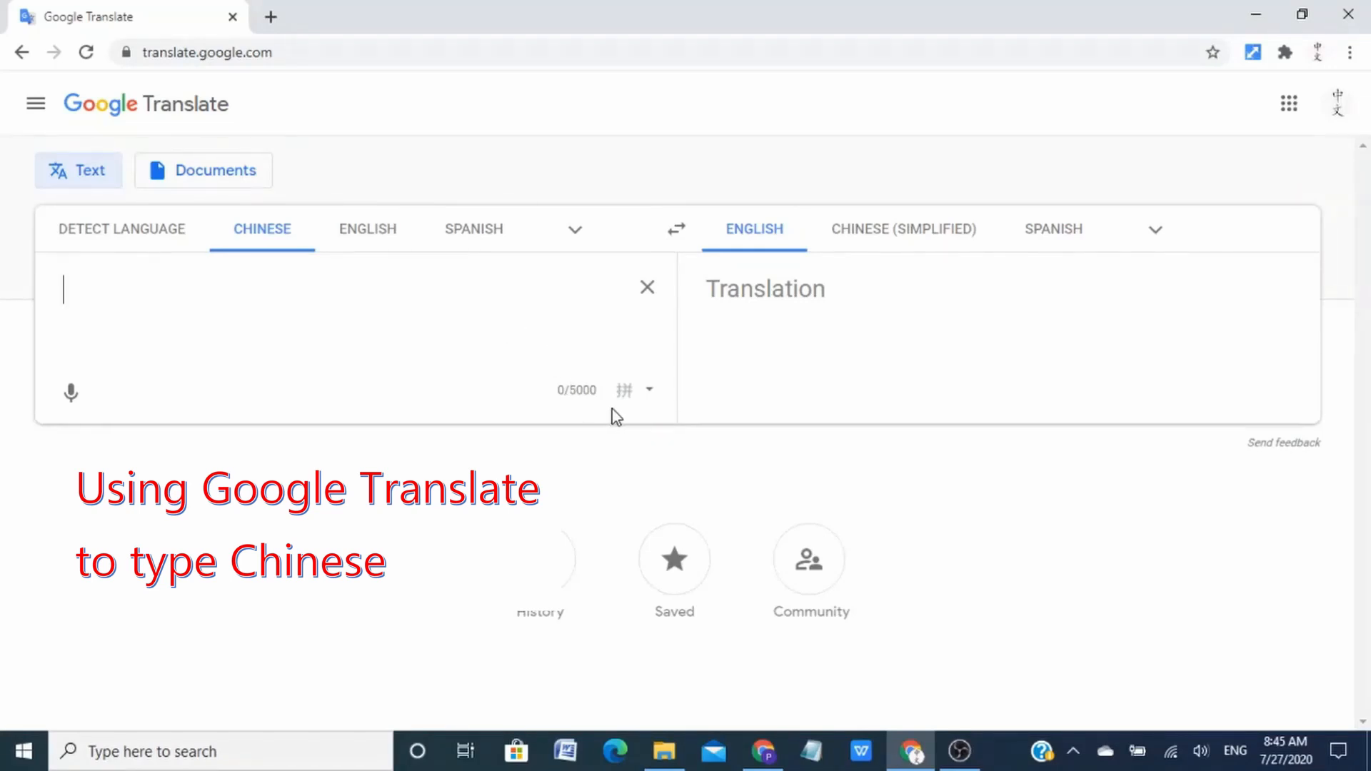
click(626, 393)
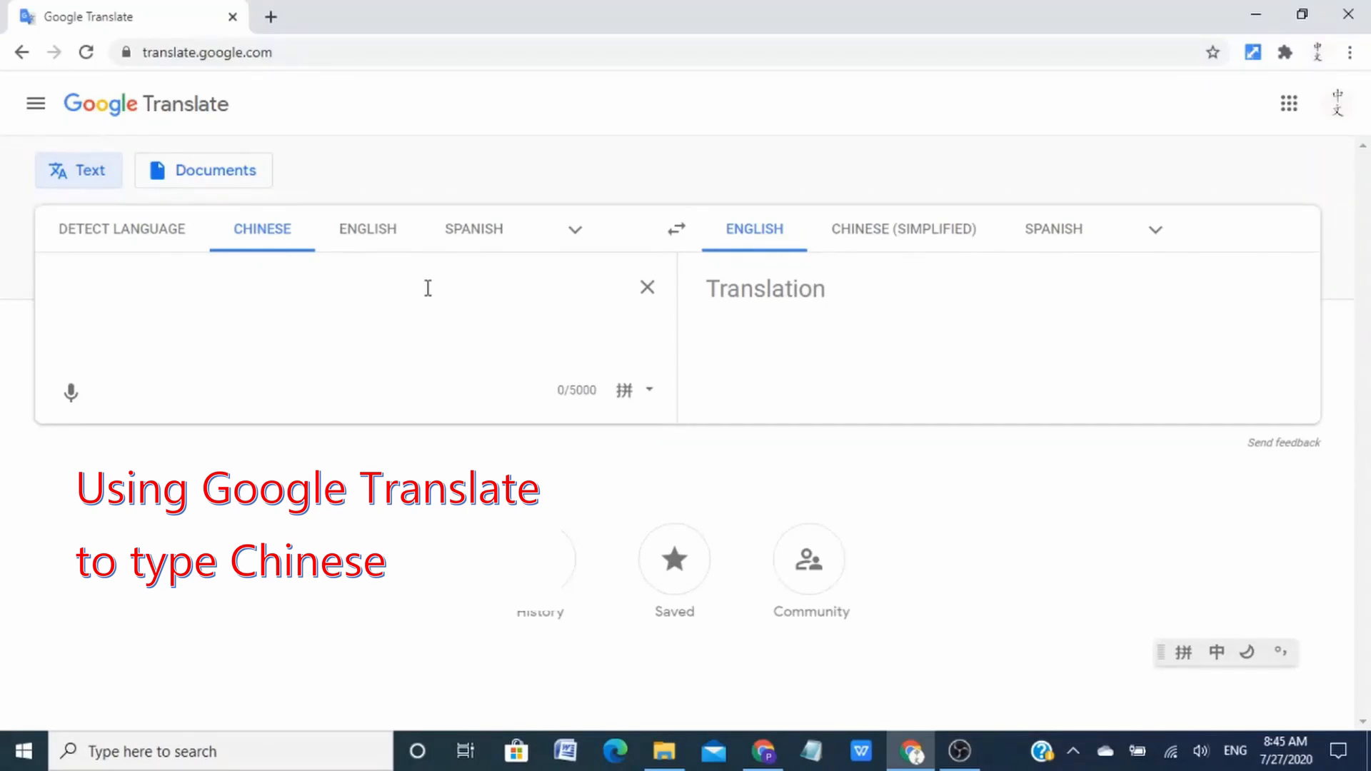
Step: Enter the sentence 我是老师。 as source text using Pinyin input and highlight its romanization
text(wo)
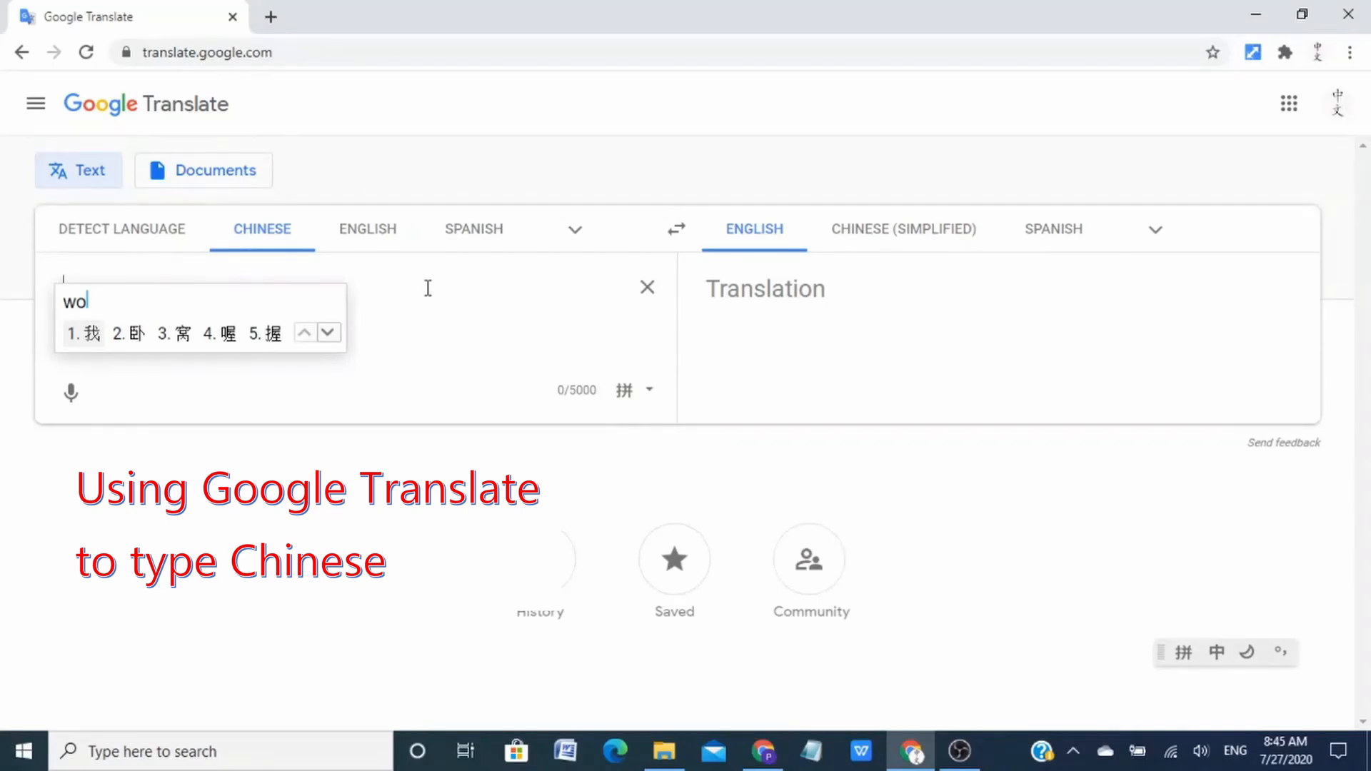
key(space)
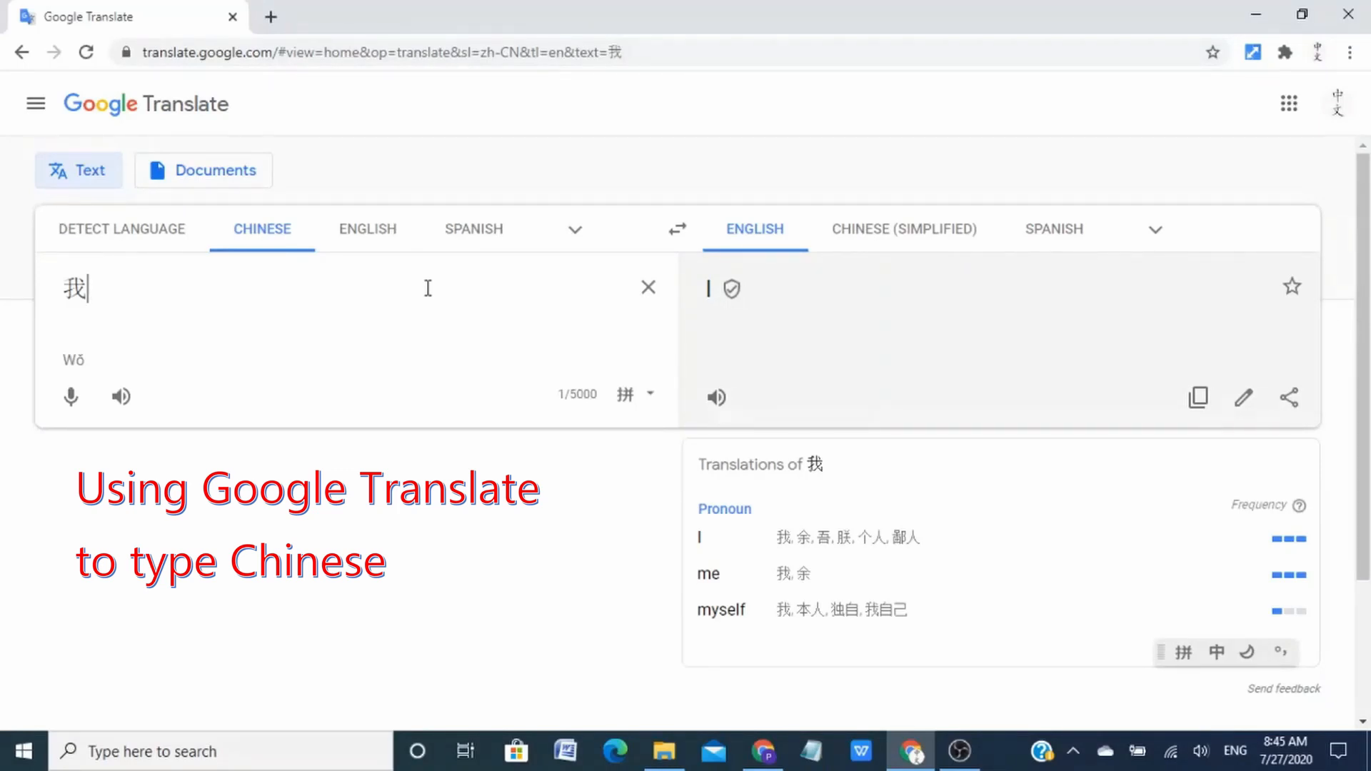
text(shi)
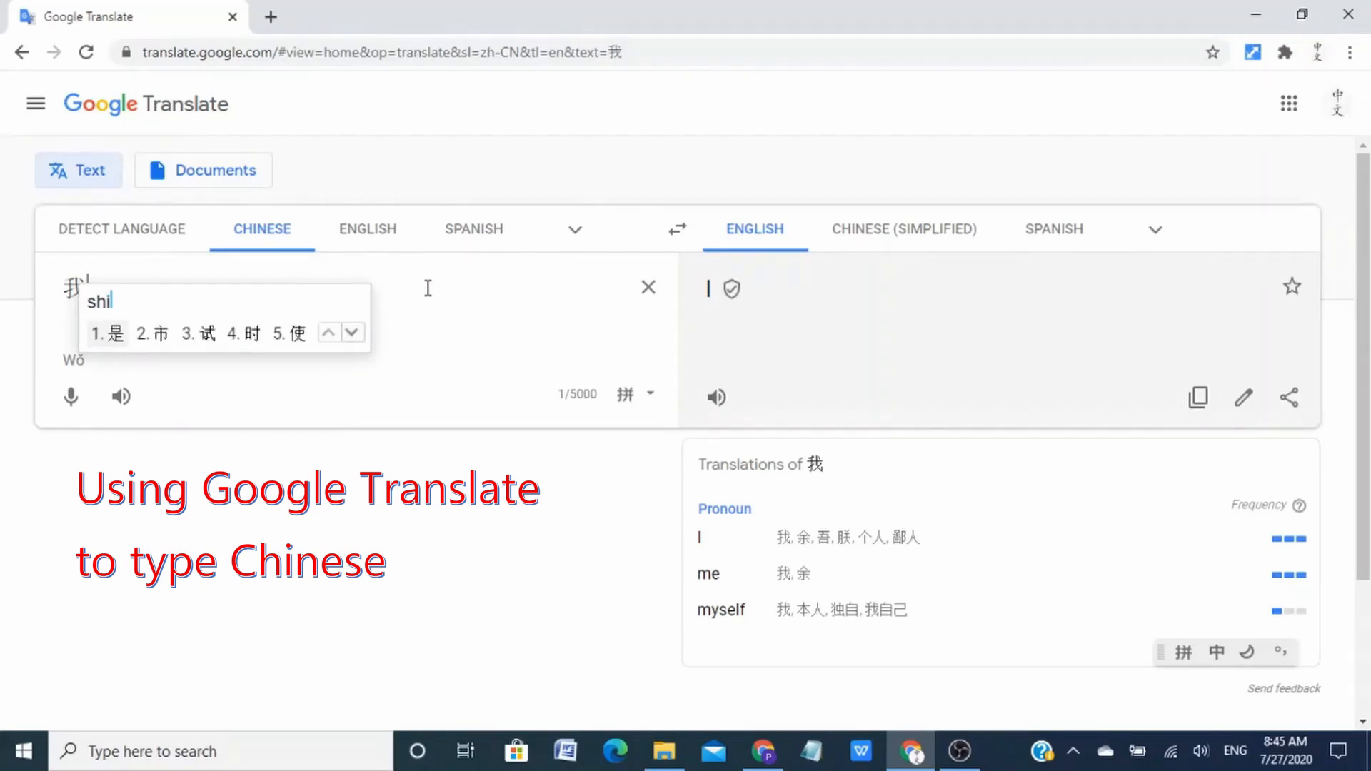
text(laoshi)
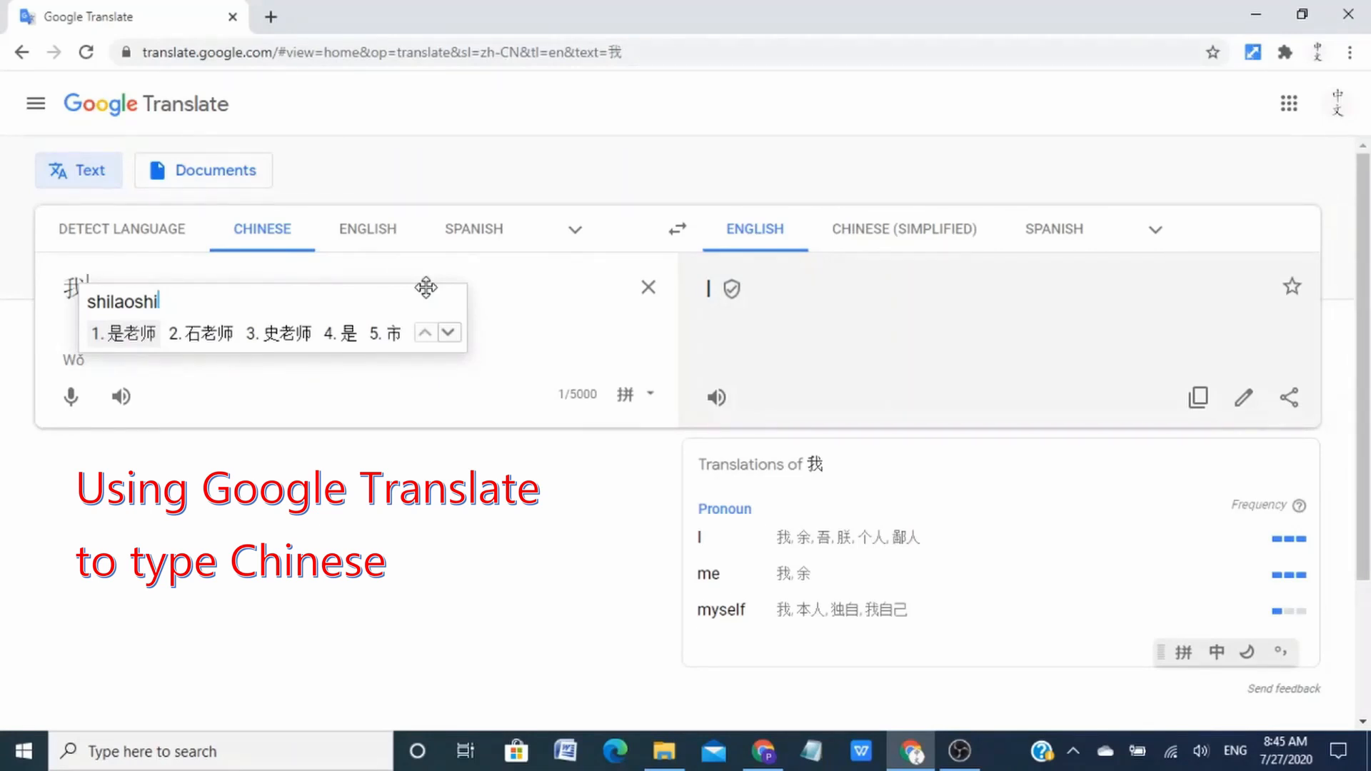
key(space)
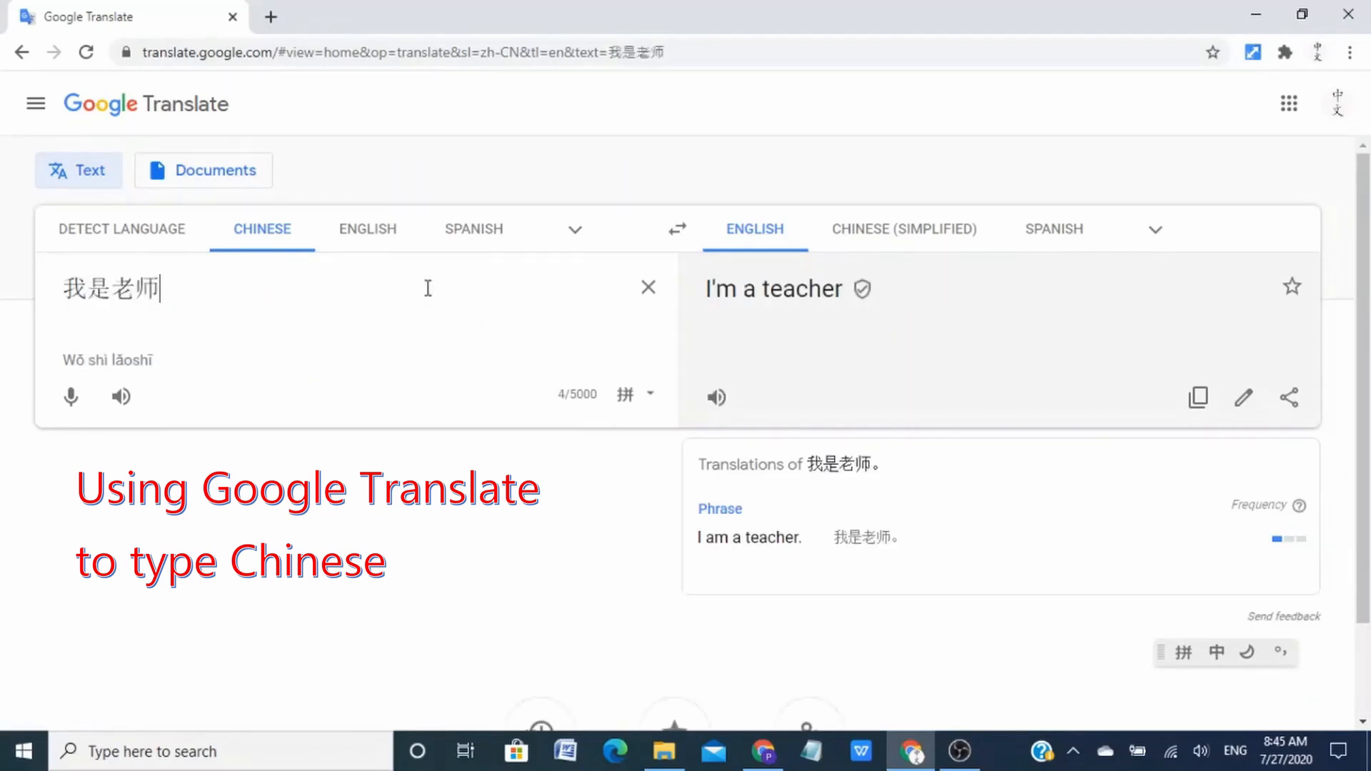
text(。)
drag(150, 360, 65, 361)
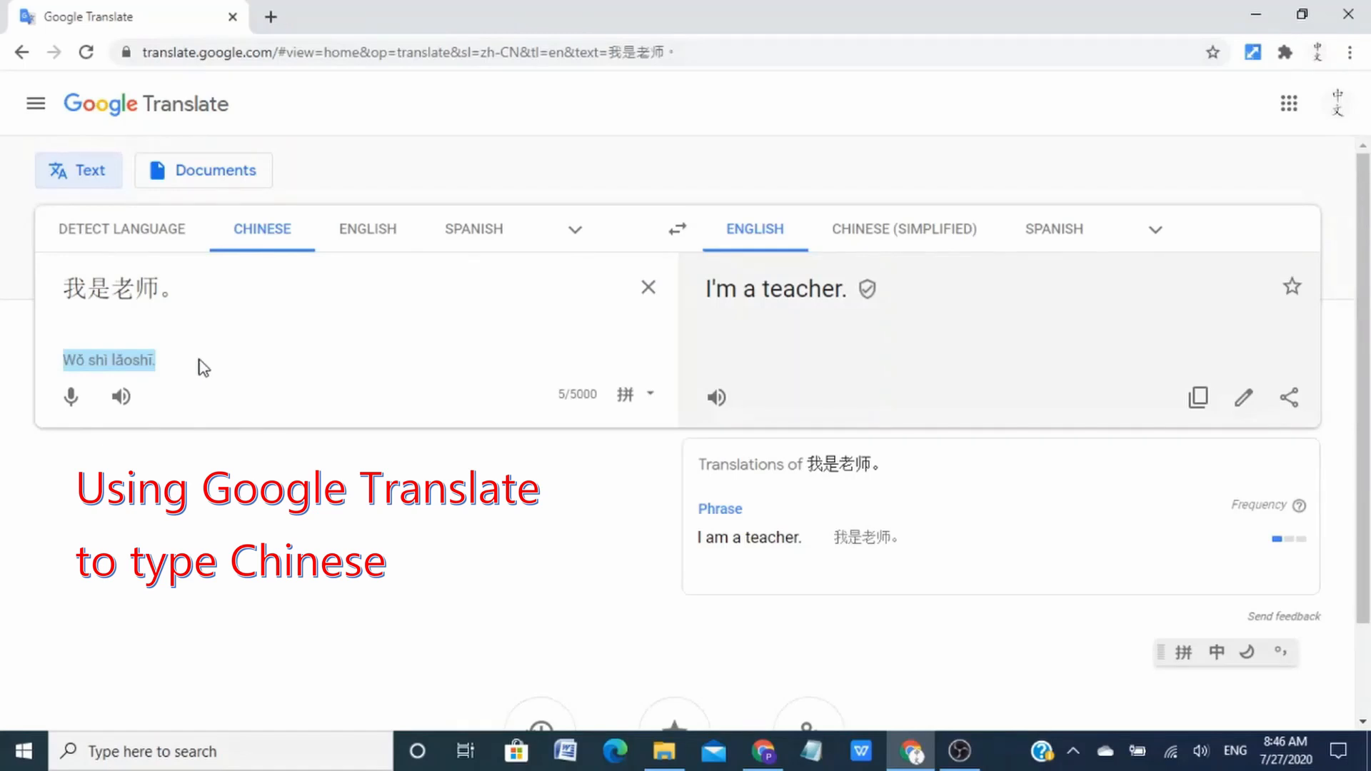
Step: Switch the input method to Chinese (Simplified, China) - Handwrite, draw the character 我 and insert the matching suggestion
click(653, 396)
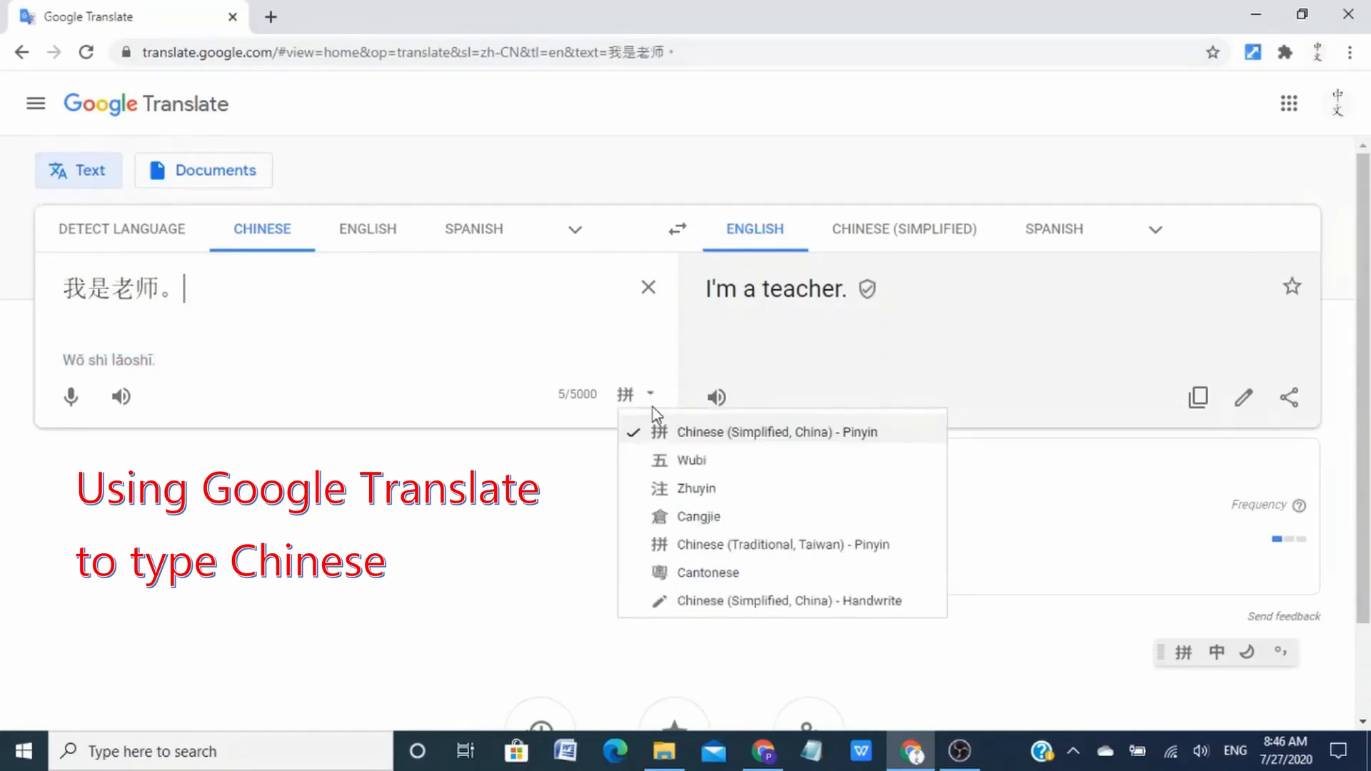
click(722, 602)
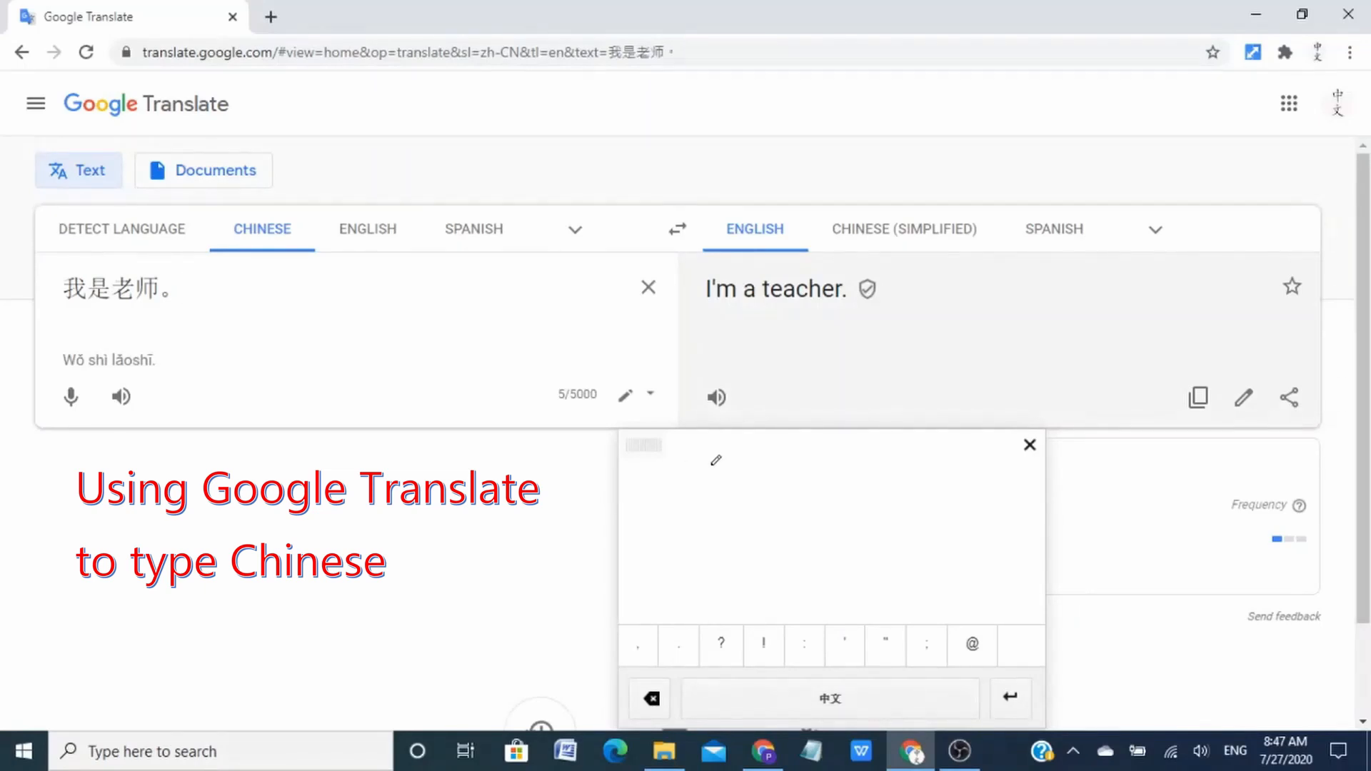
mouse_move(730, 451)
mouse_down()
mouse_move(669, 495)
mouse_move(815, 513)
mouse_up()
mouse_move(705, 464)
mouse_down()
mouse_move(705, 600)
mouse_move(686, 587)
mouse_move(724, 547)
mouse_up()
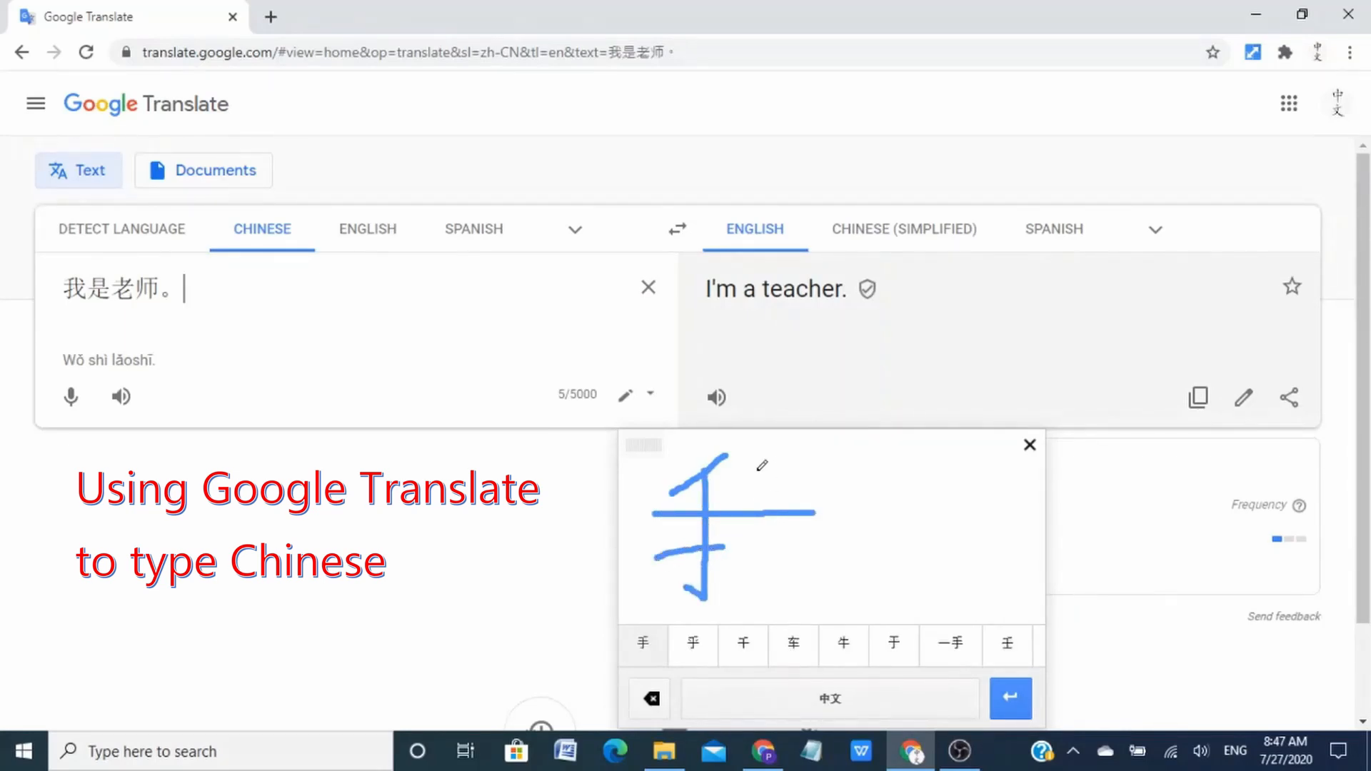
mouse_move(761, 463)
mouse_down()
mouse_move(793, 590)
mouse_move(807, 554)
mouse_move(756, 574)
mouse_up()
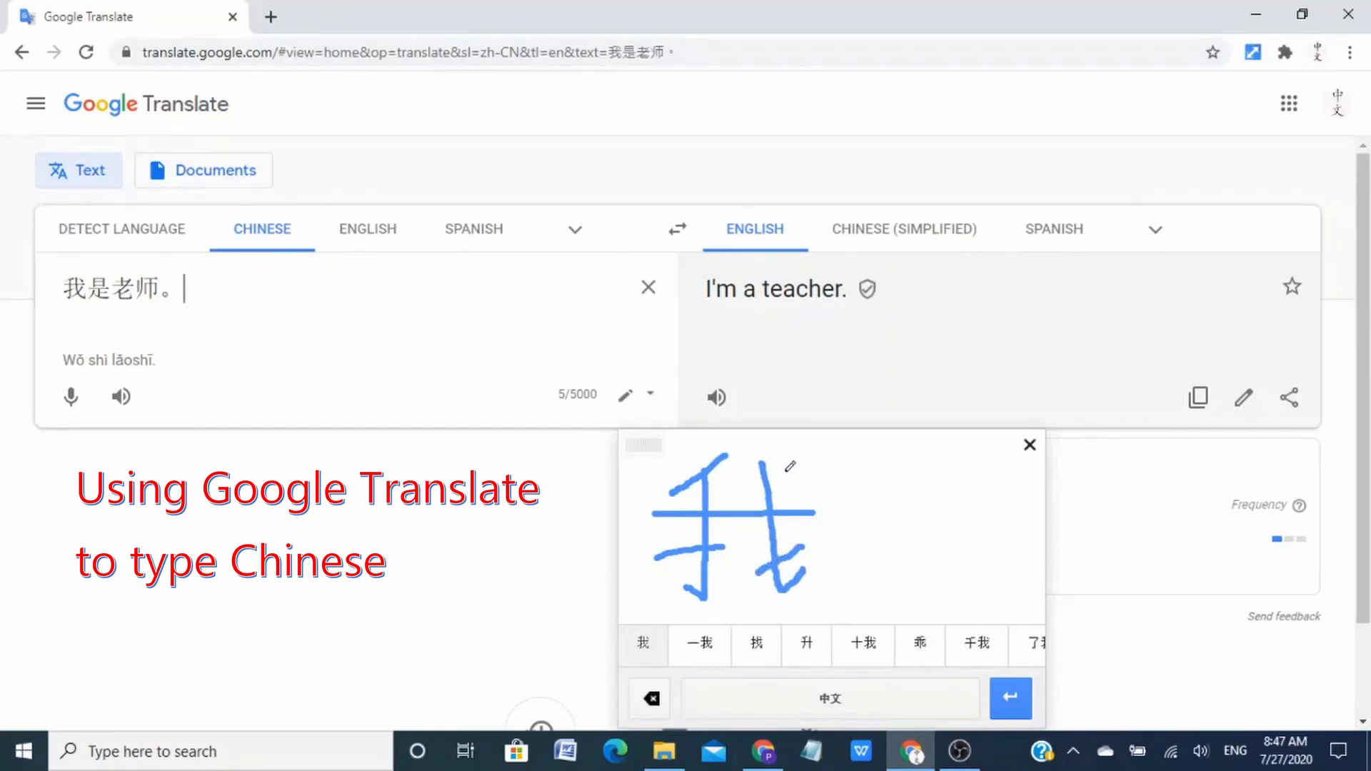
drag(785, 462, 802, 479)
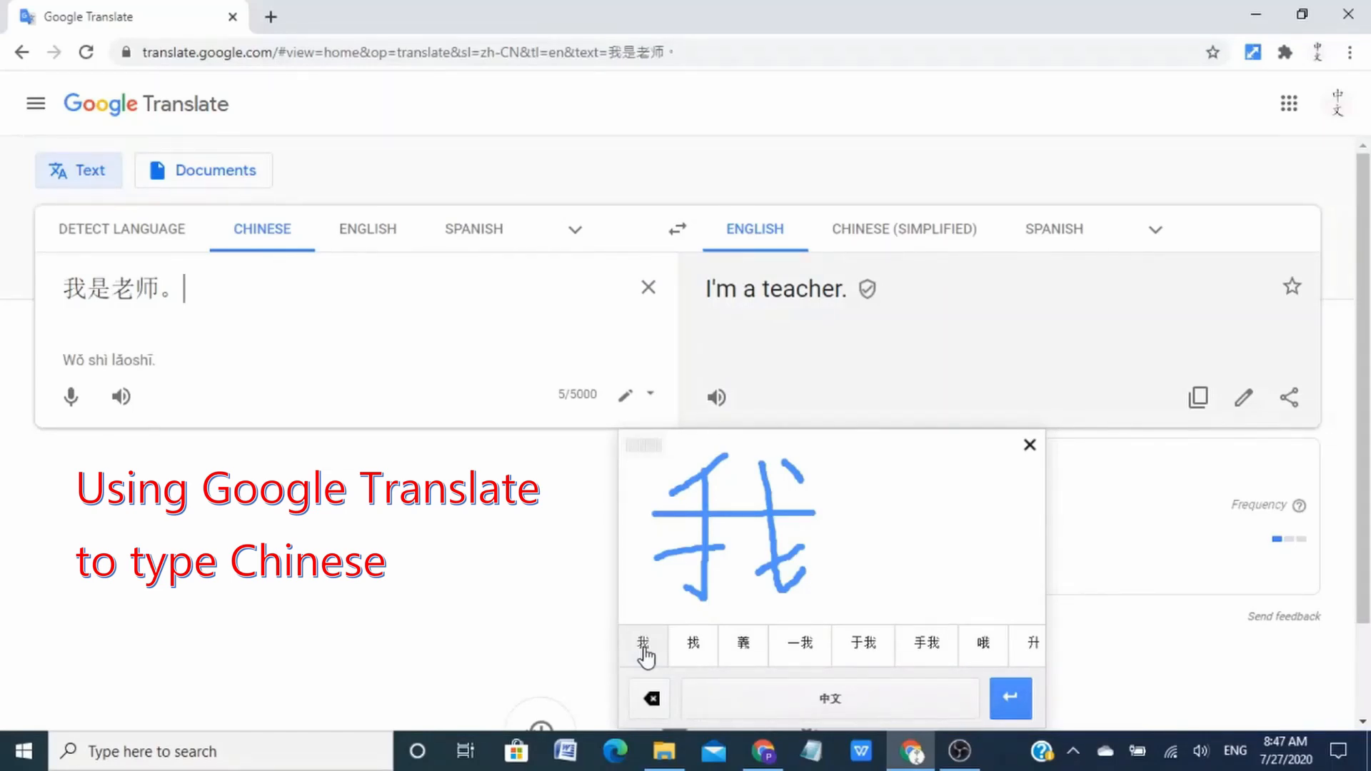
click(644, 645)
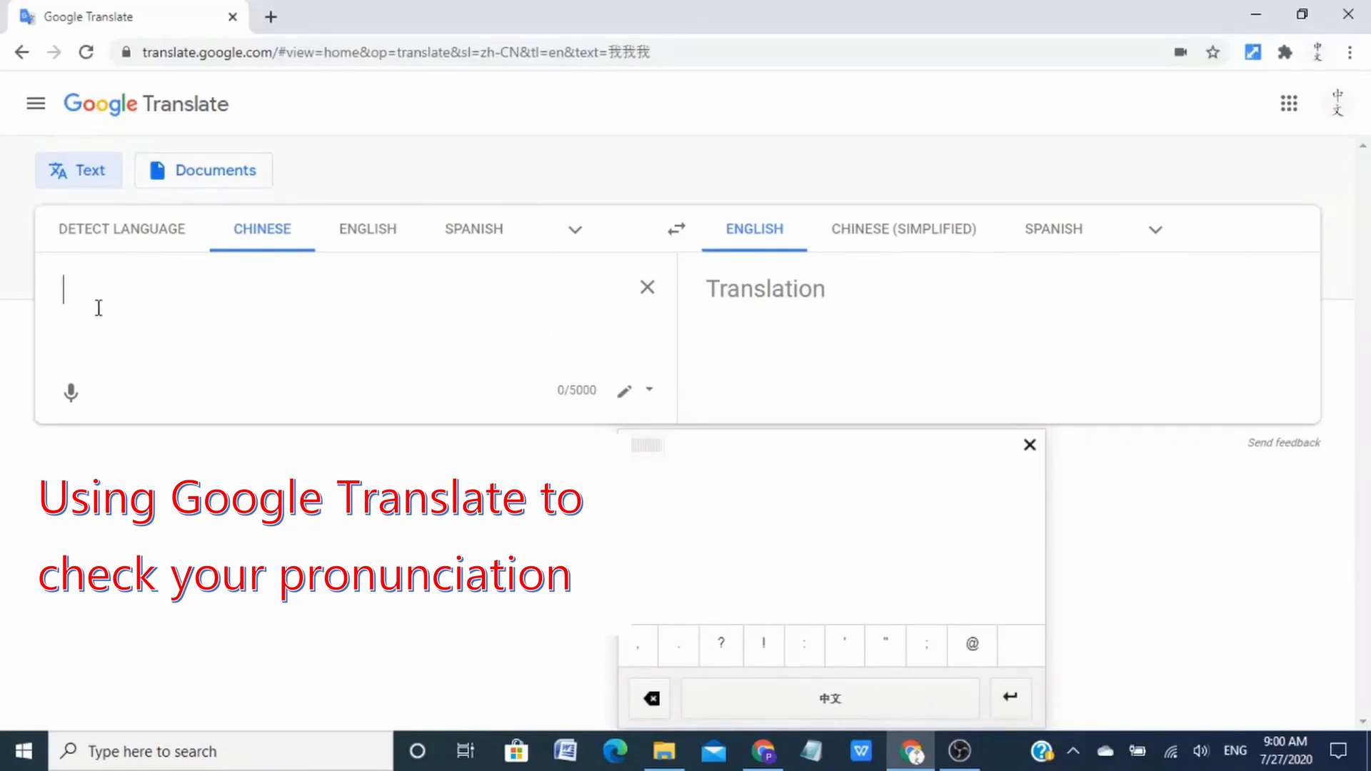
Step: Dictate 我是老师 by voice input, clear the source text and dictate the same sentence again
click(71, 394)
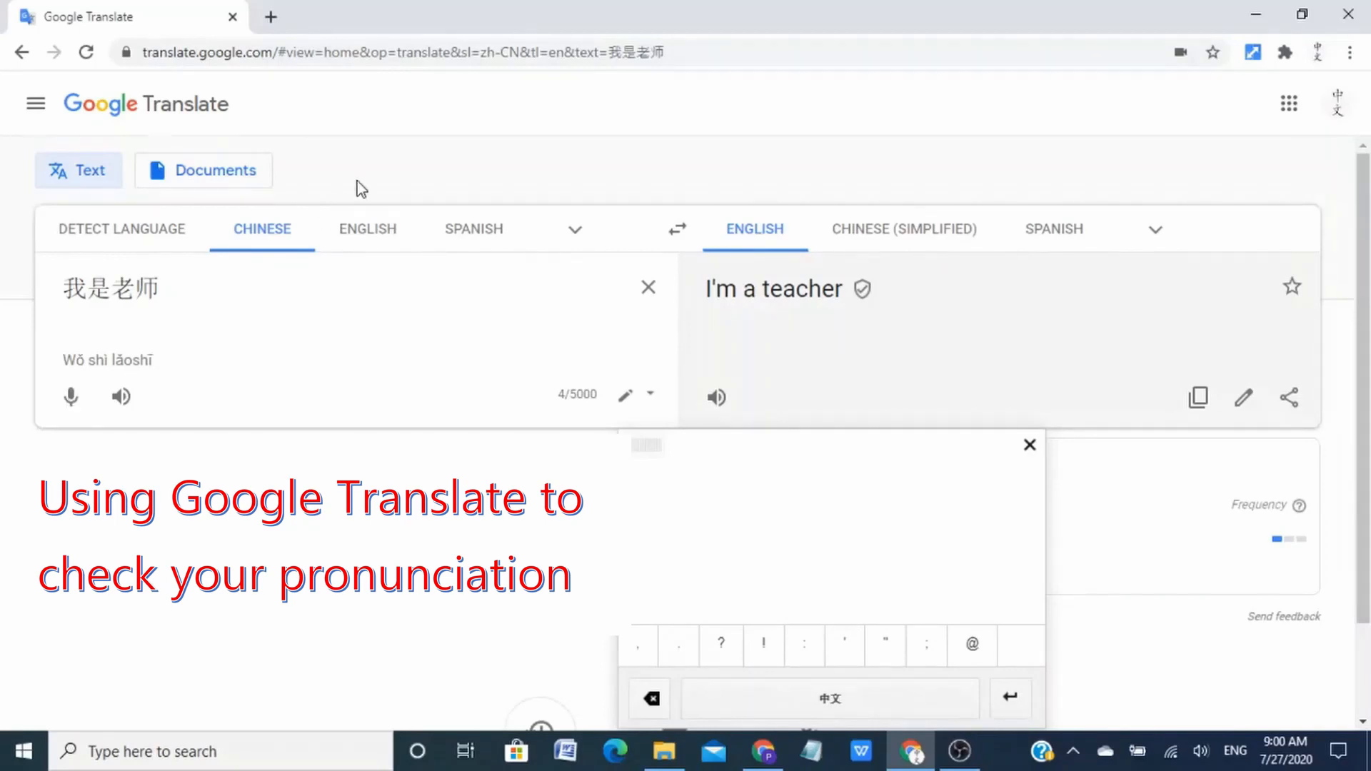
click(648, 289)
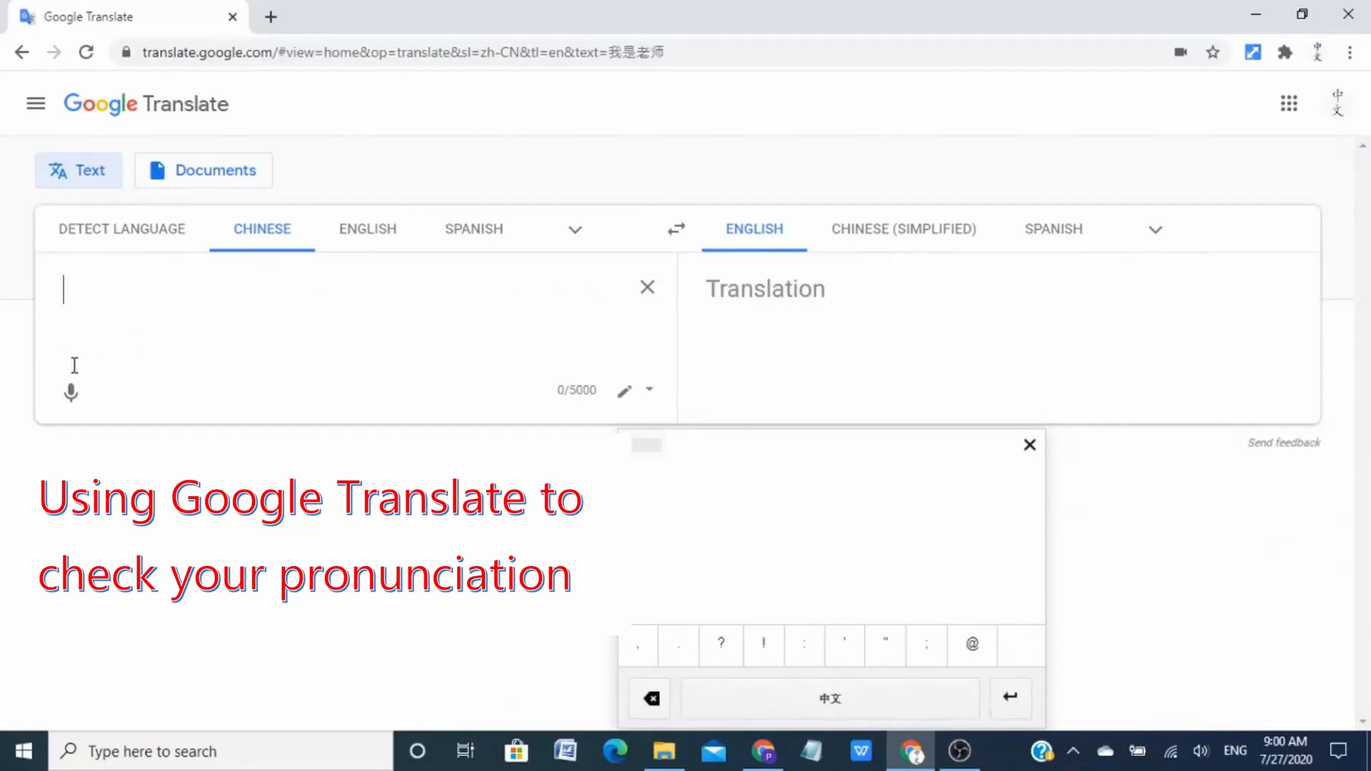
click(70, 393)
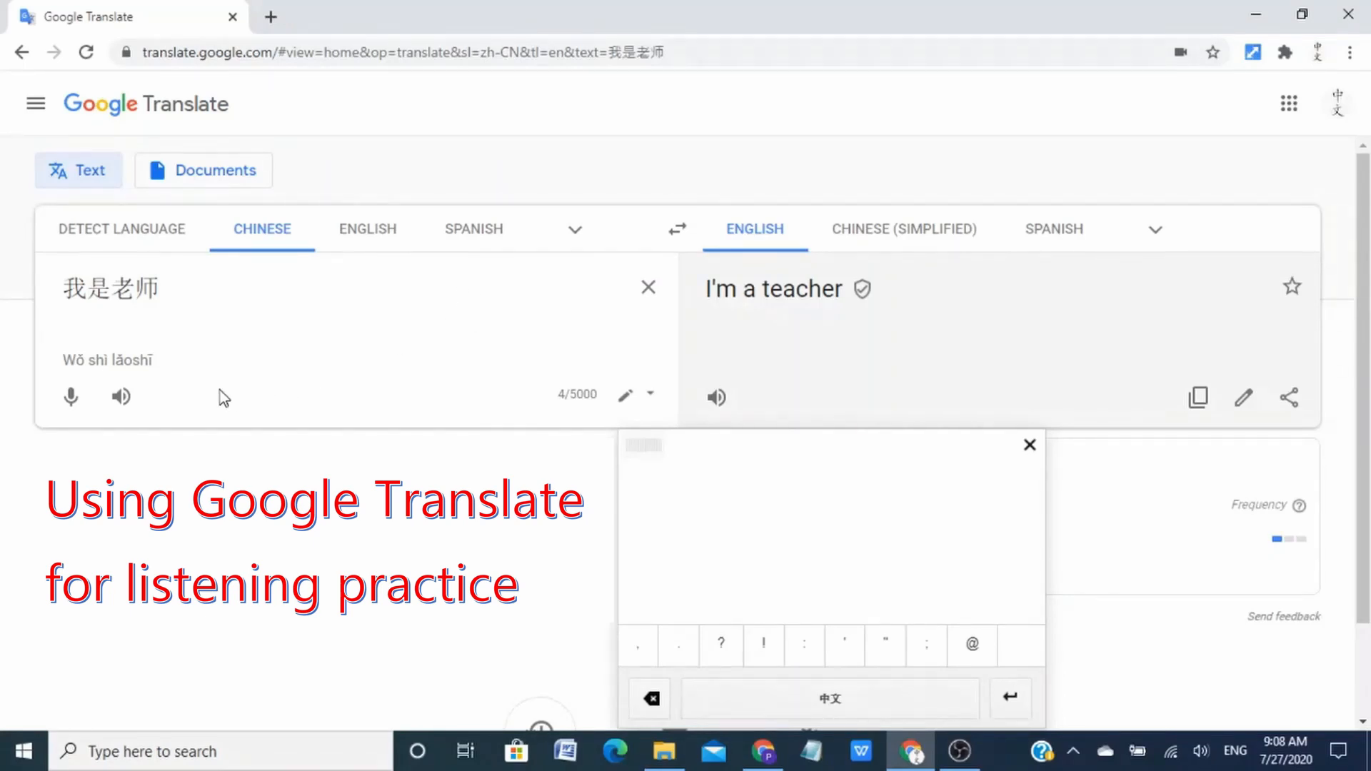
Step: Play the spoken pronunciation of the Chinese source sentence several times
click(121, 397)
click(123, 405)
click(123, 400)
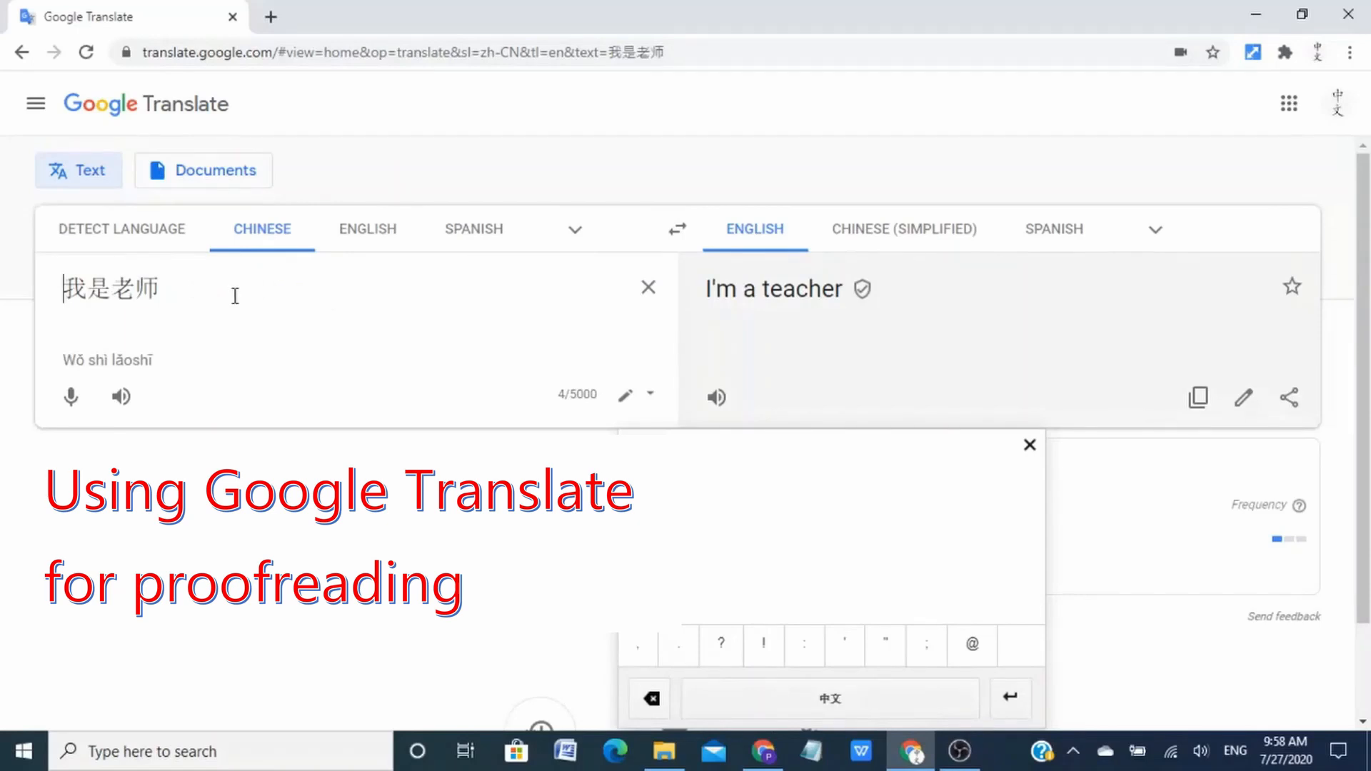
Step: Highlight 是老师 in the source sentence to check it against the English translation, and clear the selection
click(158, 292)
drag(158, 292, 86, 289)
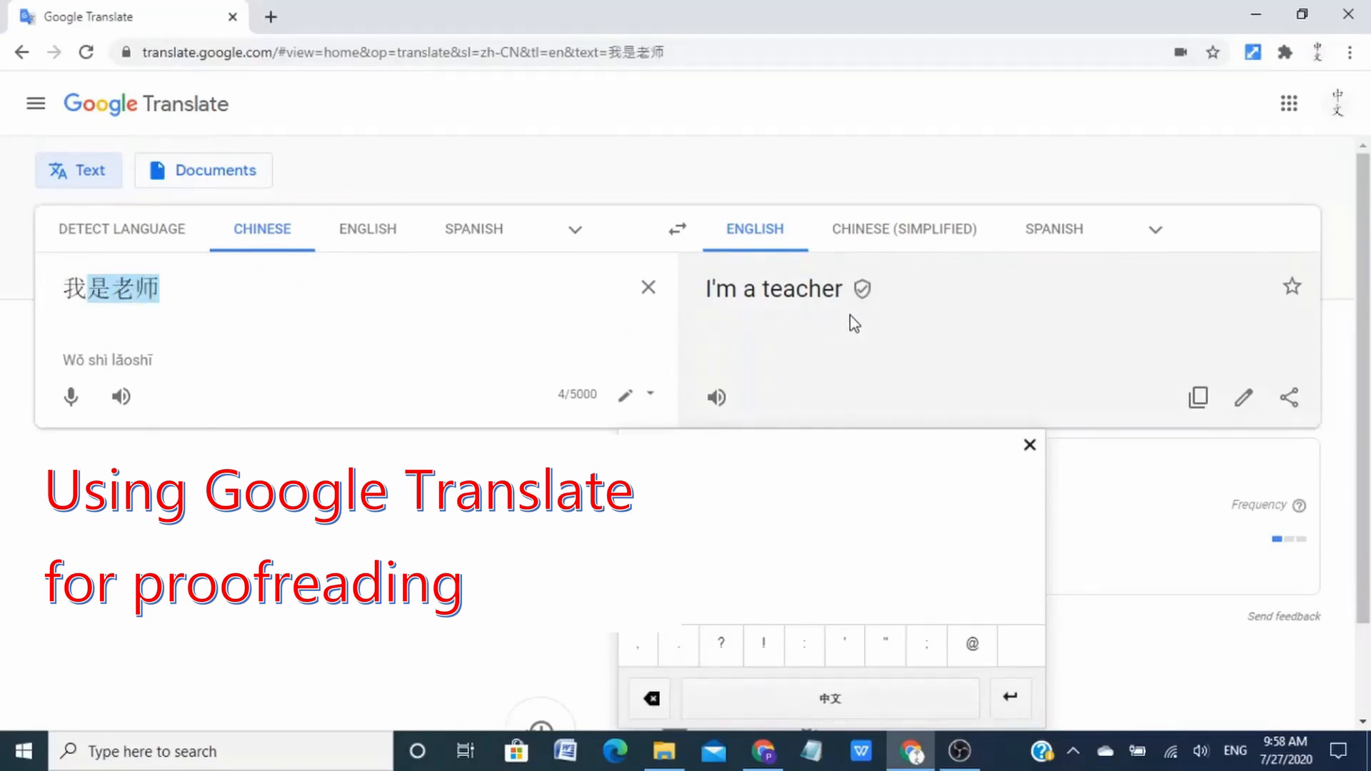
click(334, 291)
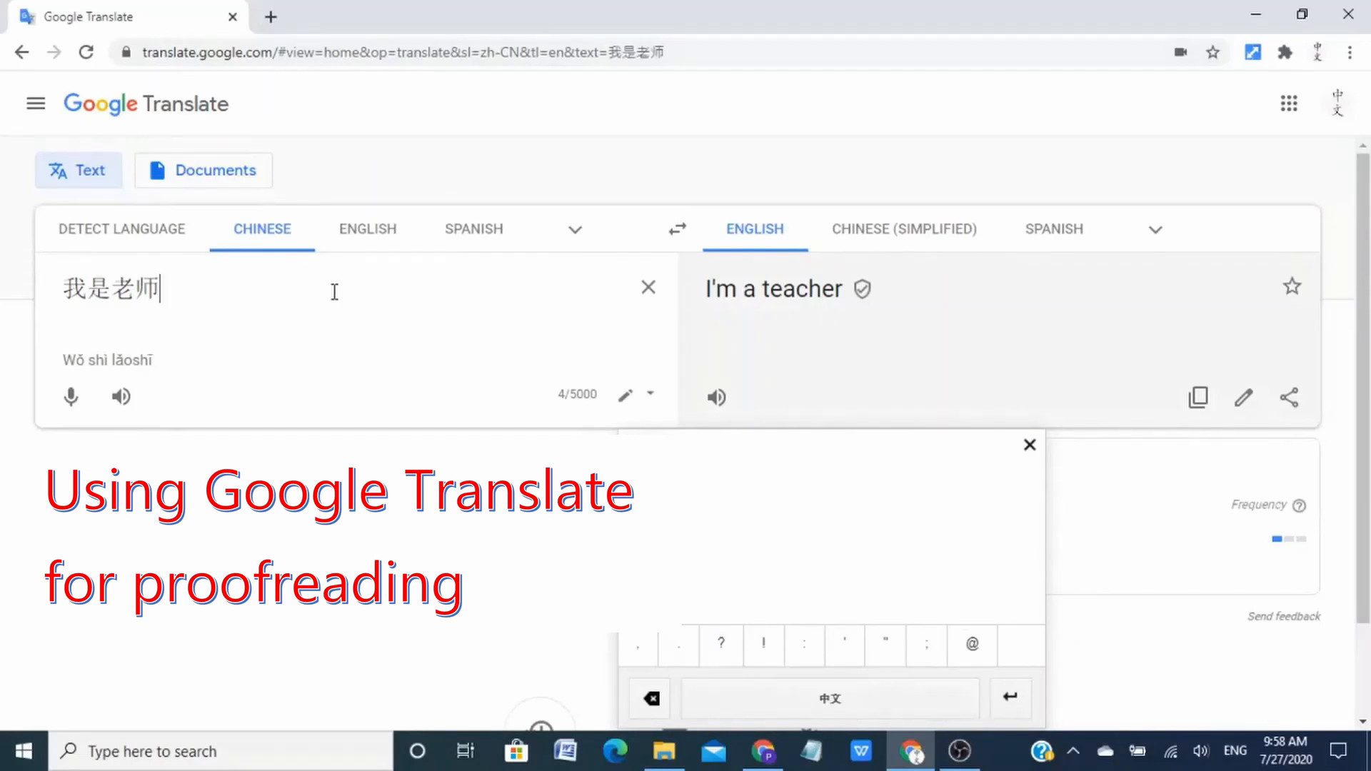
Step: Delete 老师 from the end of the Chinese source sentence and switch the input method from handwriting to Pinyin
key(BackSpace)
key(BackSpace)
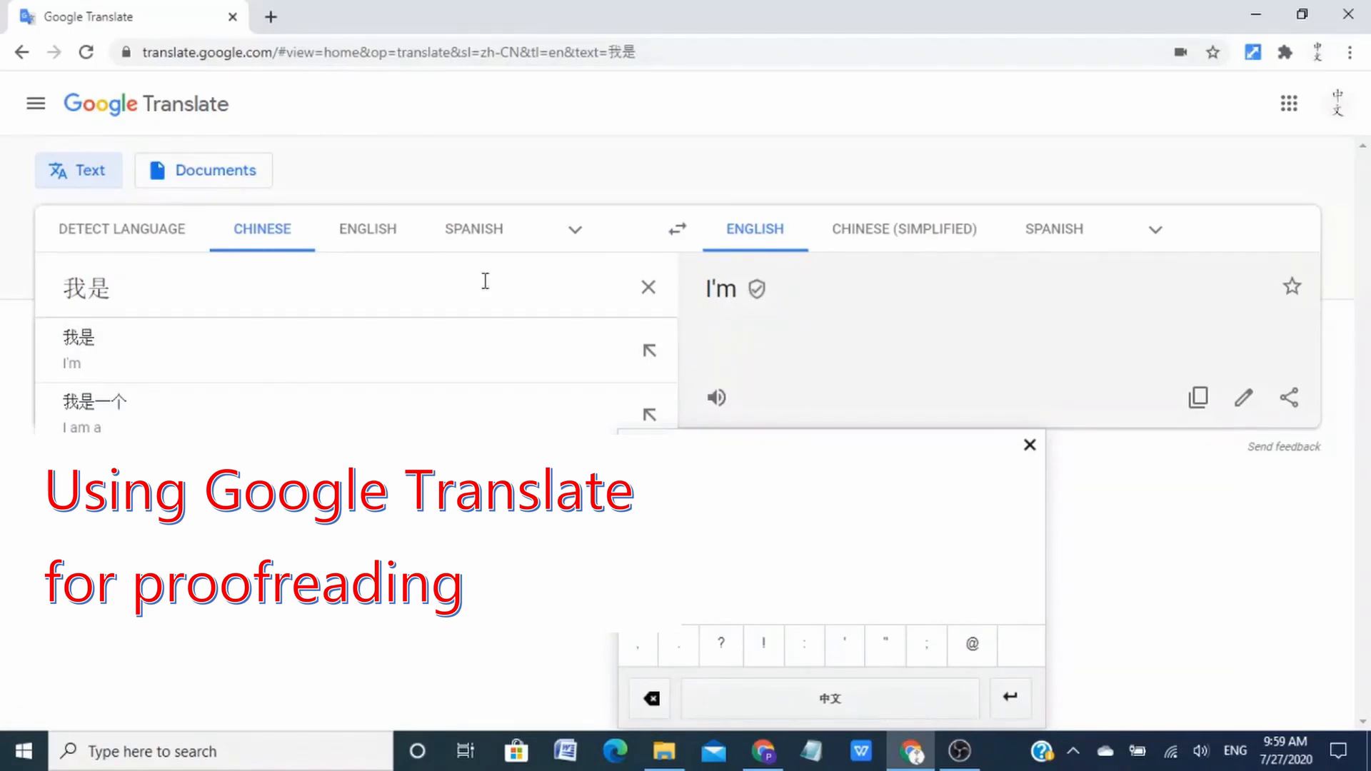
click(1029, 445)
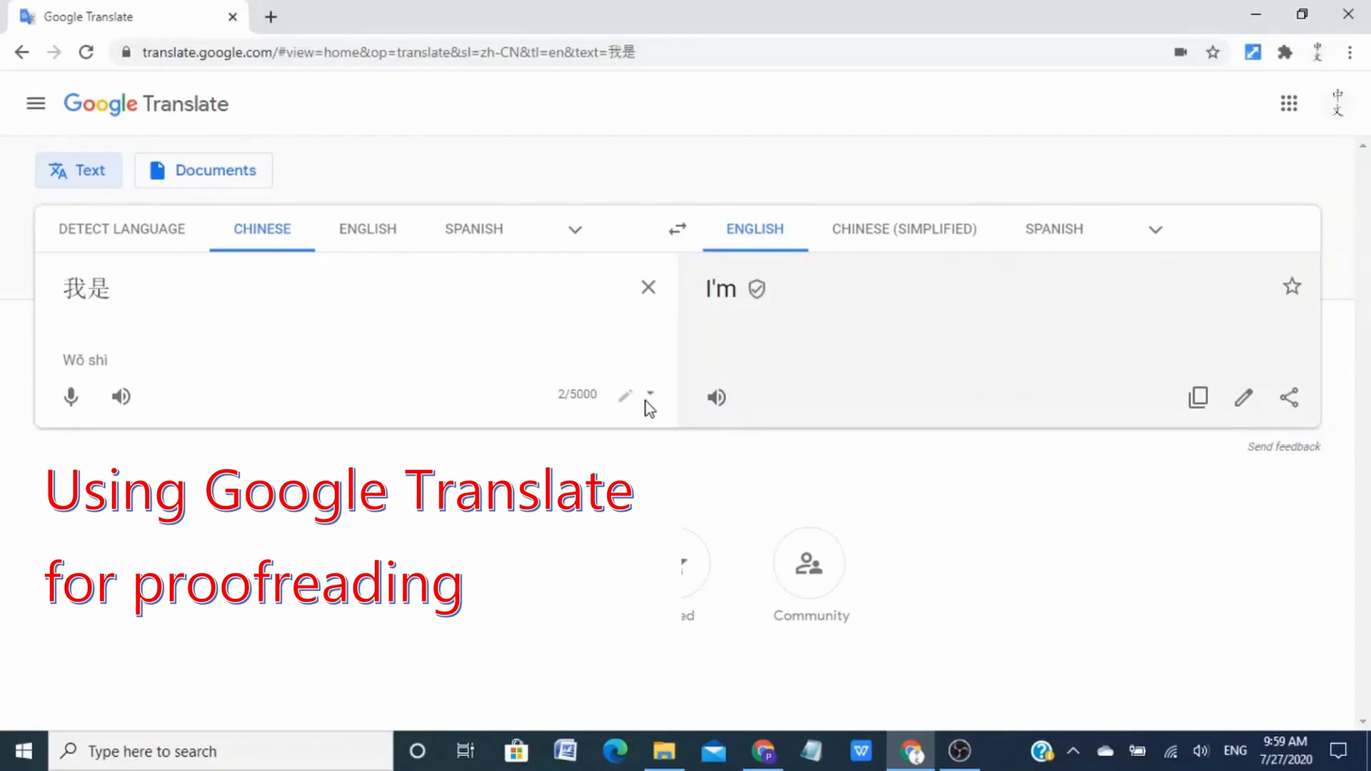
click(651, 395)
click(715, 432)
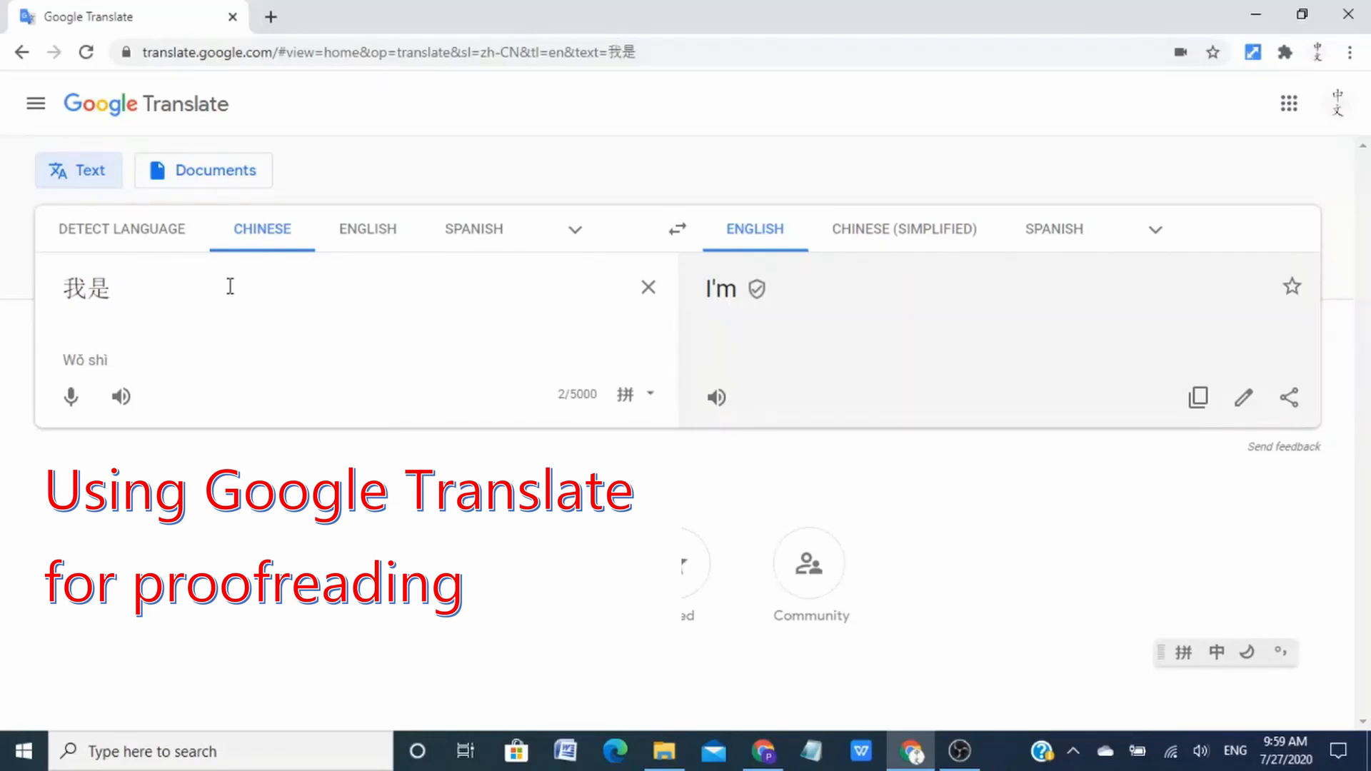
Step: Enter laoshi in Pinyin after 我是, choose the candidate 老实, and place the cursor just before 老
text(laoshi)
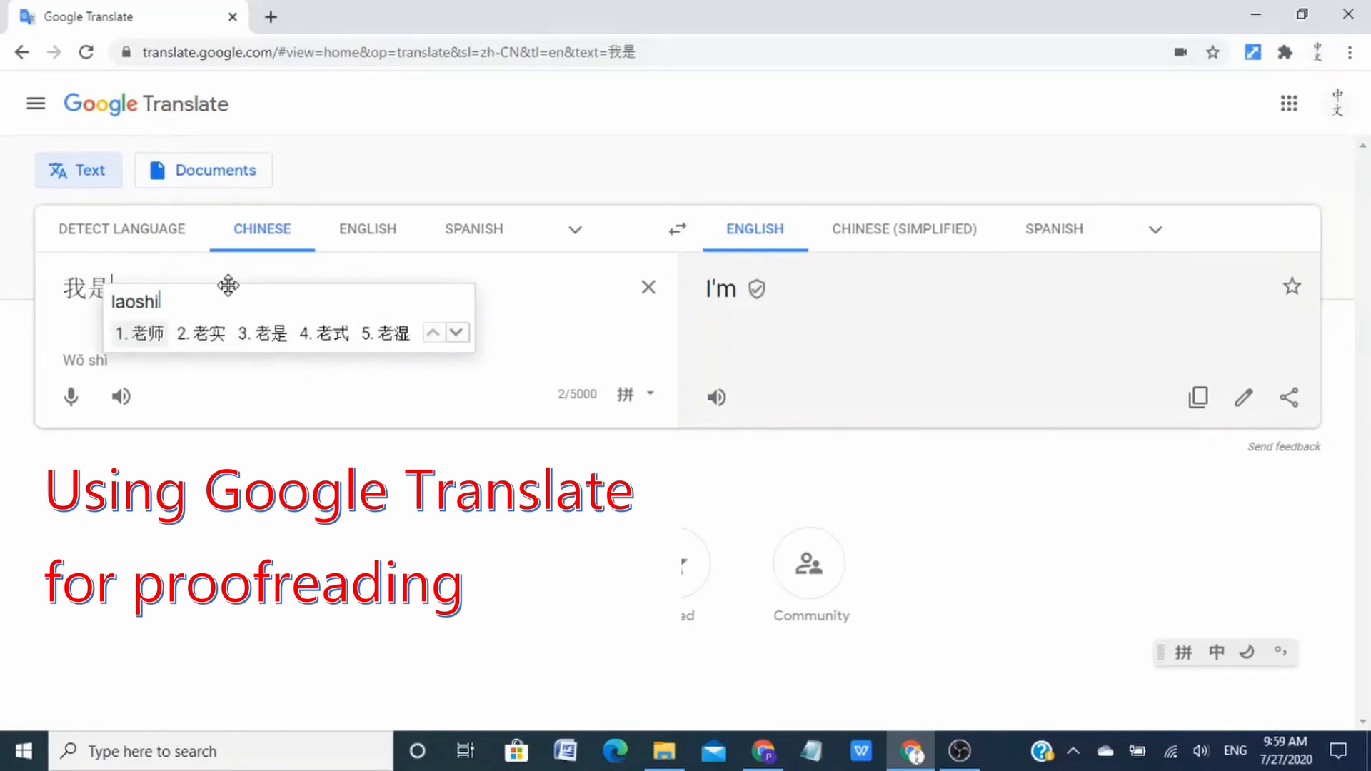
text(2)
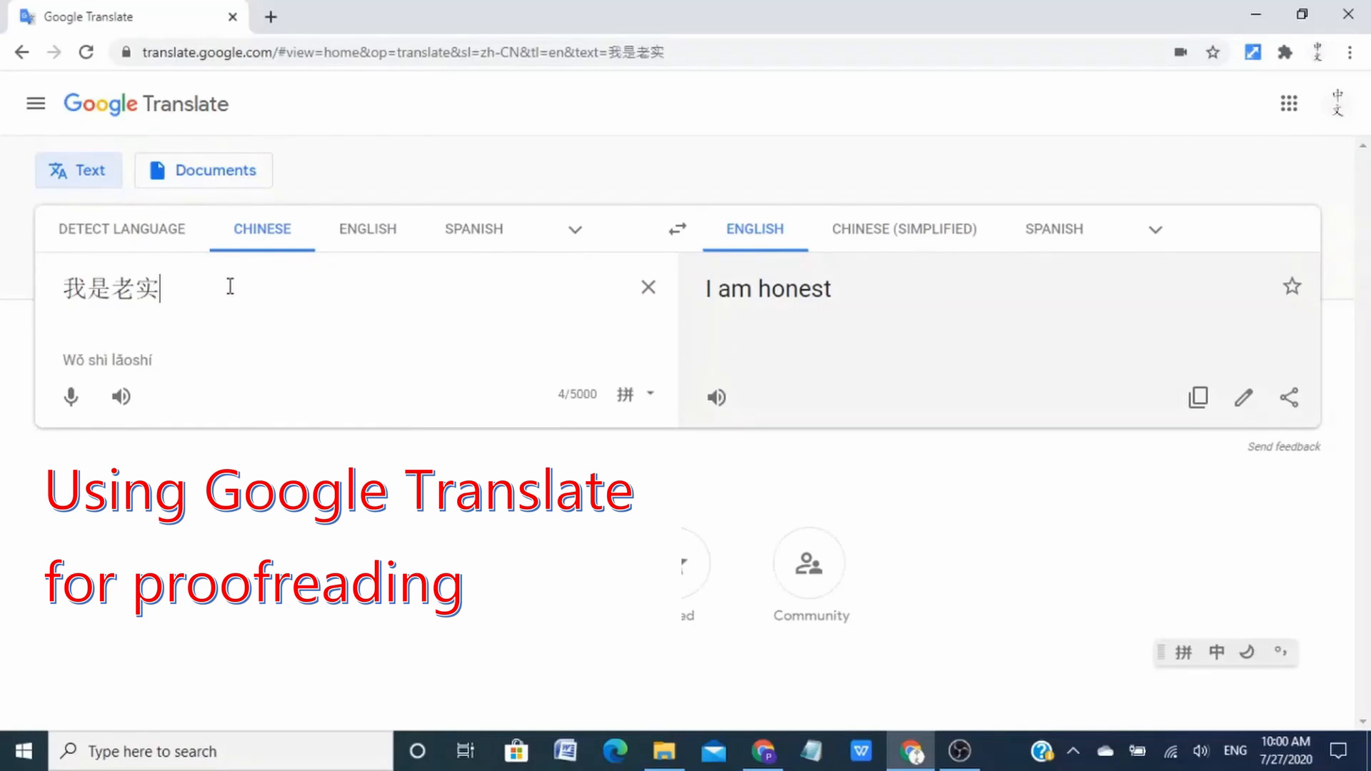
click(112, 288)
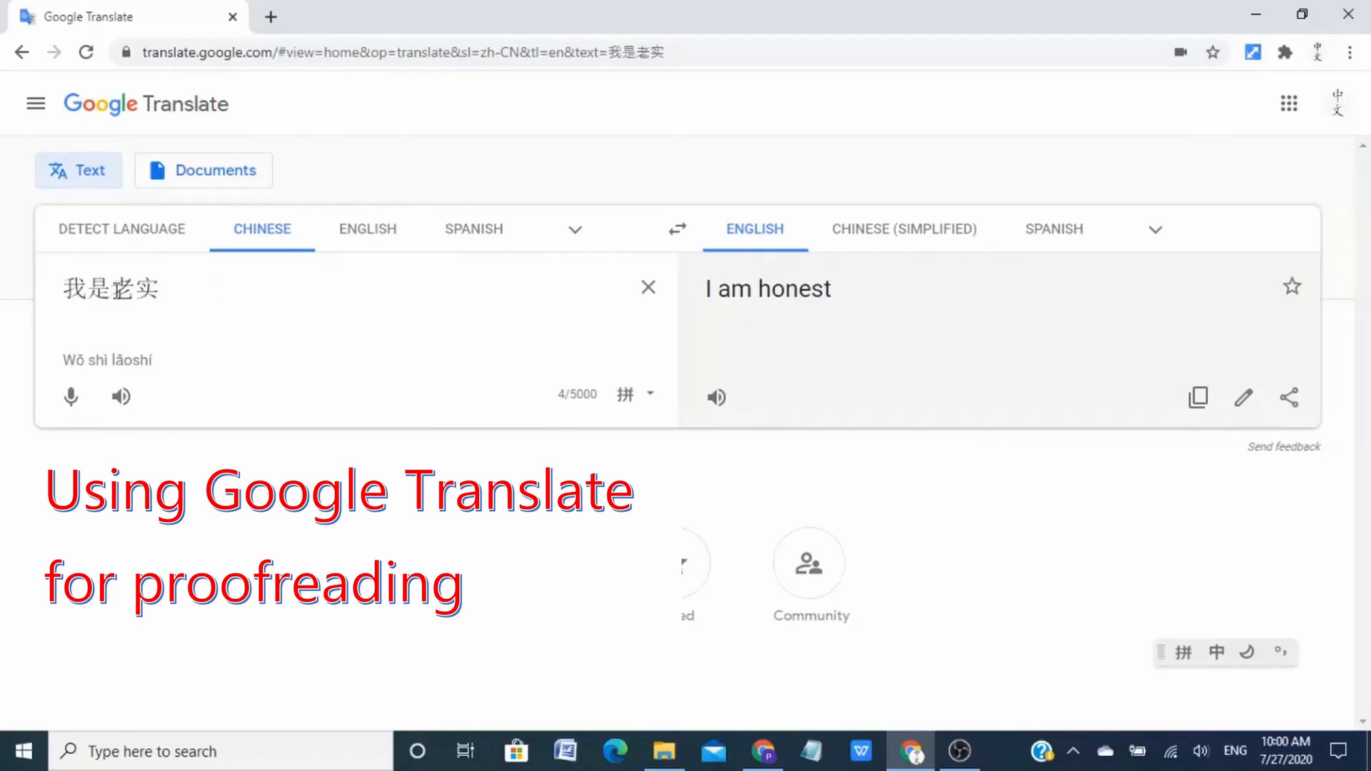